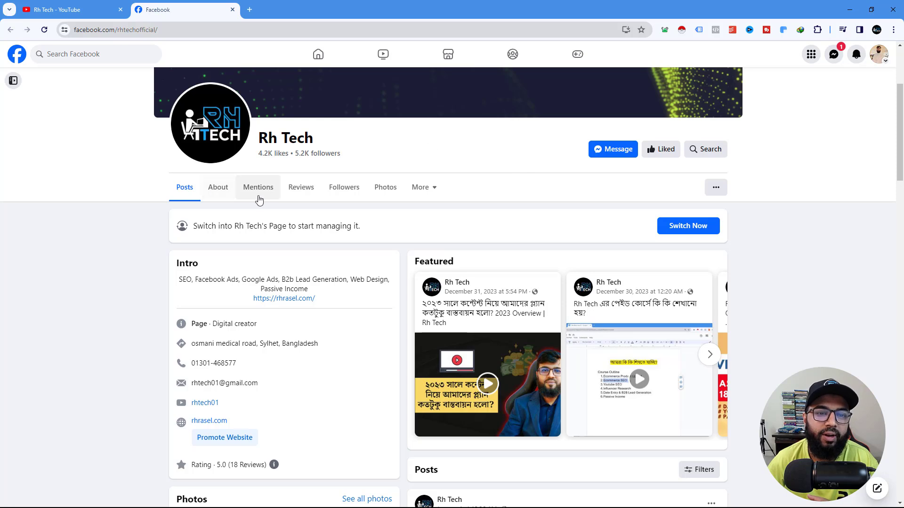
View the reviews on the Rh Tech Facebook page, and close the page
click(301, 187)
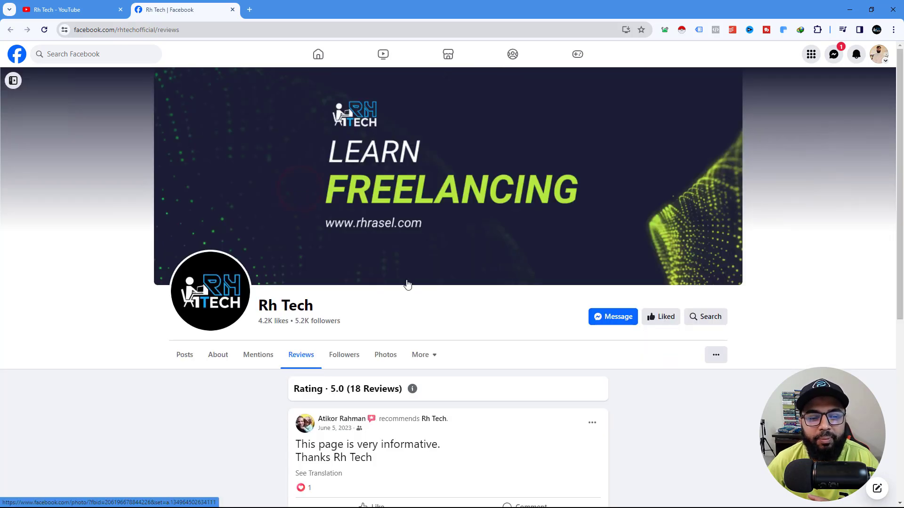
scroll(377, 288, down, 2)
scroll(368, 253, up, 2)
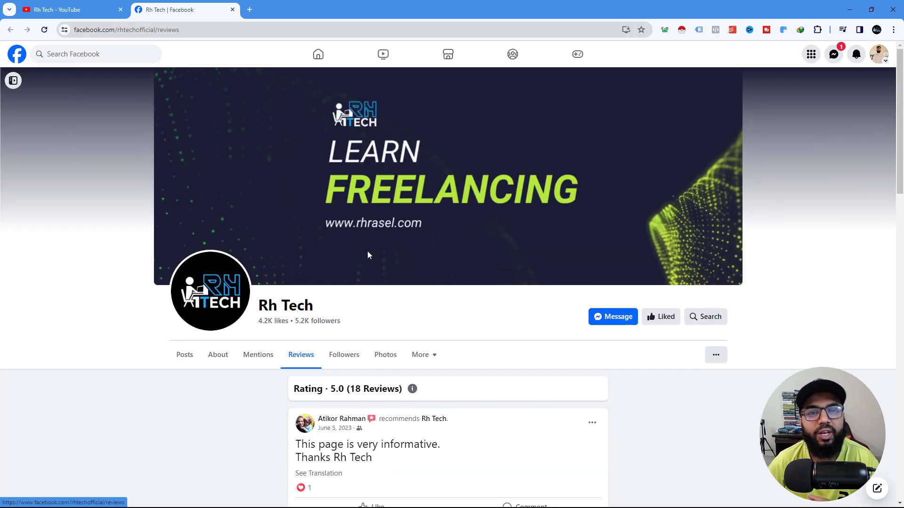
click(44, 10)
click(218, 11)
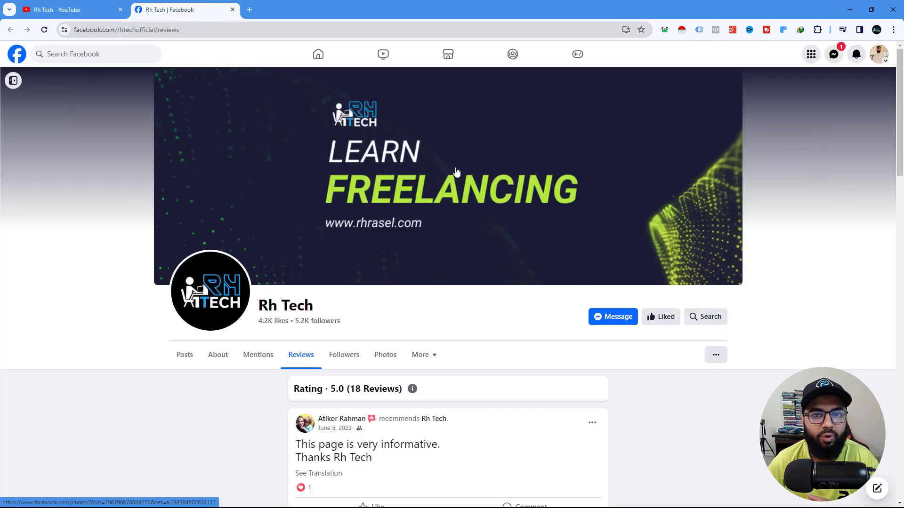
click(233, 10)
click(569, 115)
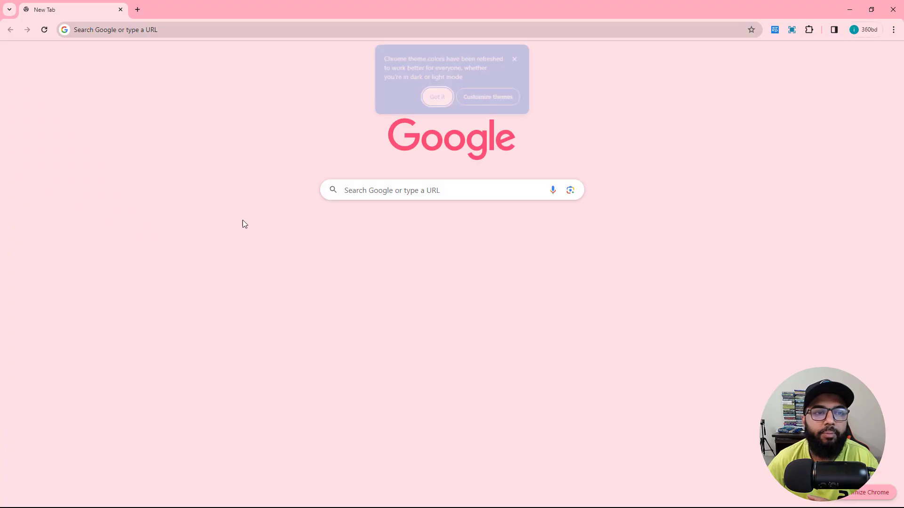
Dismiss the browser's theme notice and open shopify.com/partners
click(522, 57)
click(95, 29)
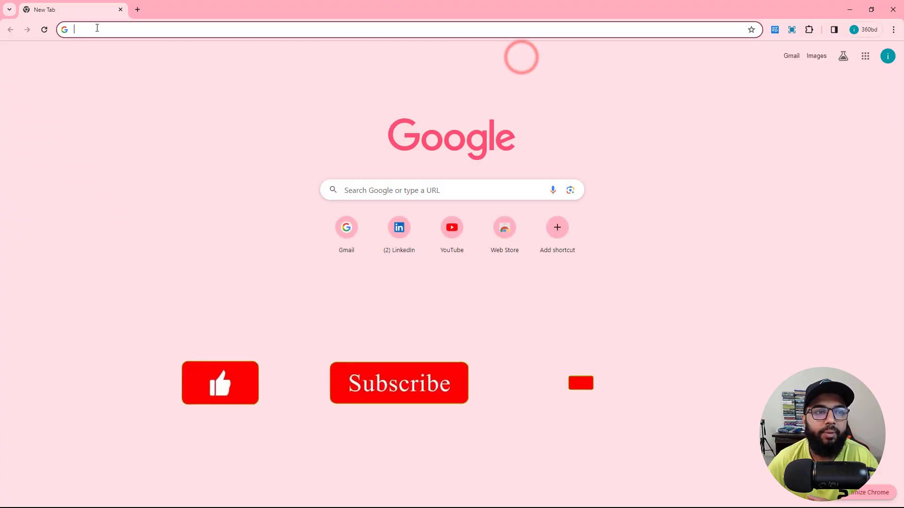
text(sho)
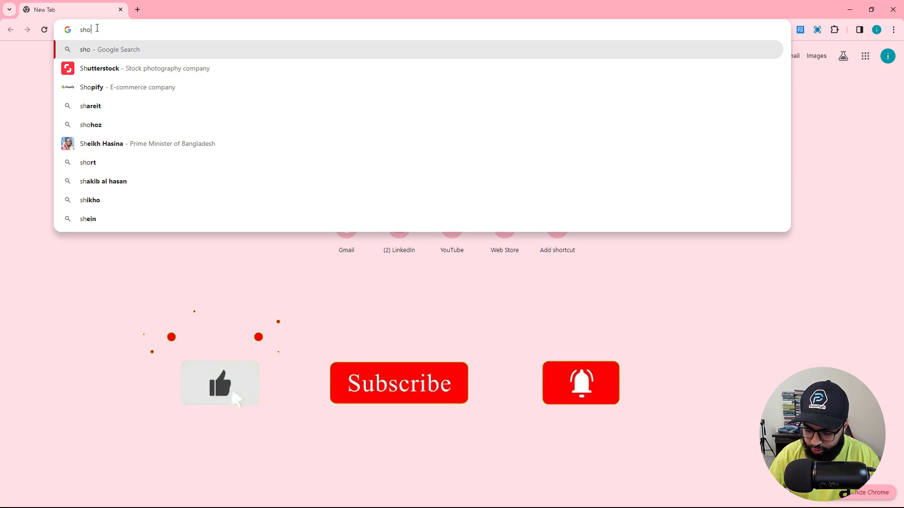
text(pify.com/)
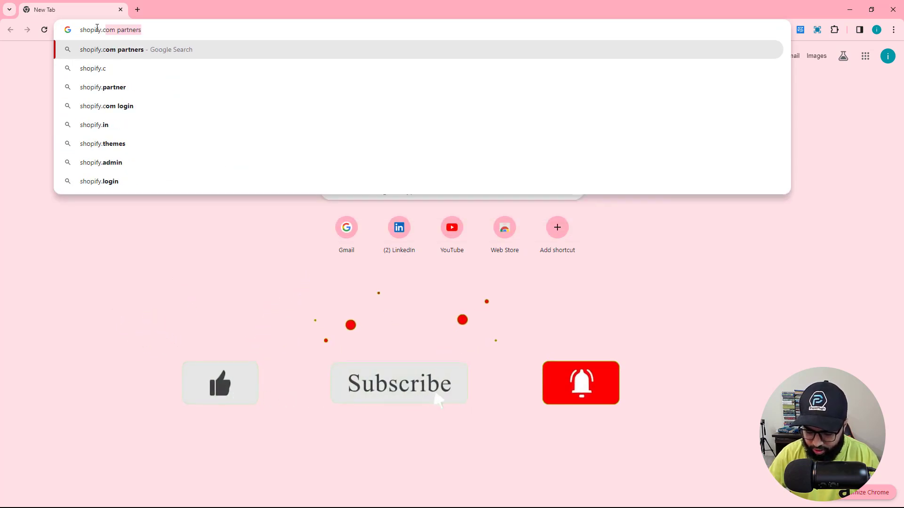
text(p)
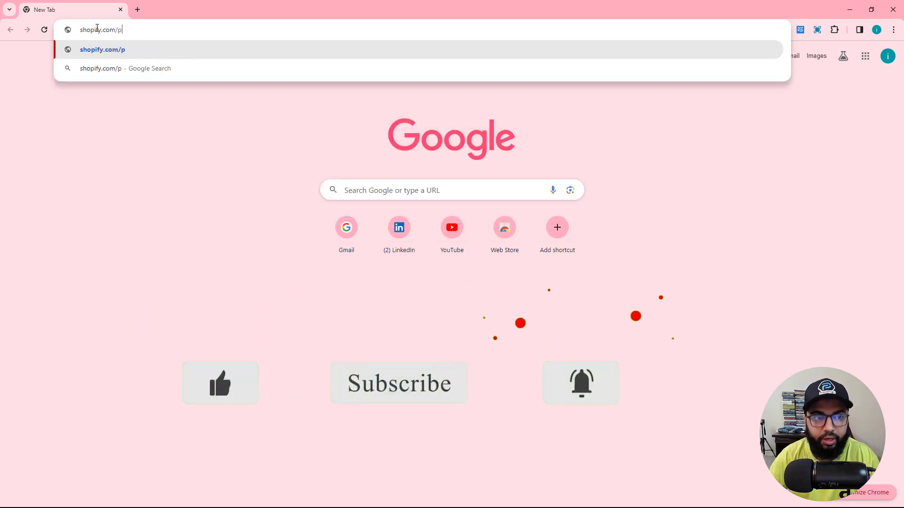
text(artm)
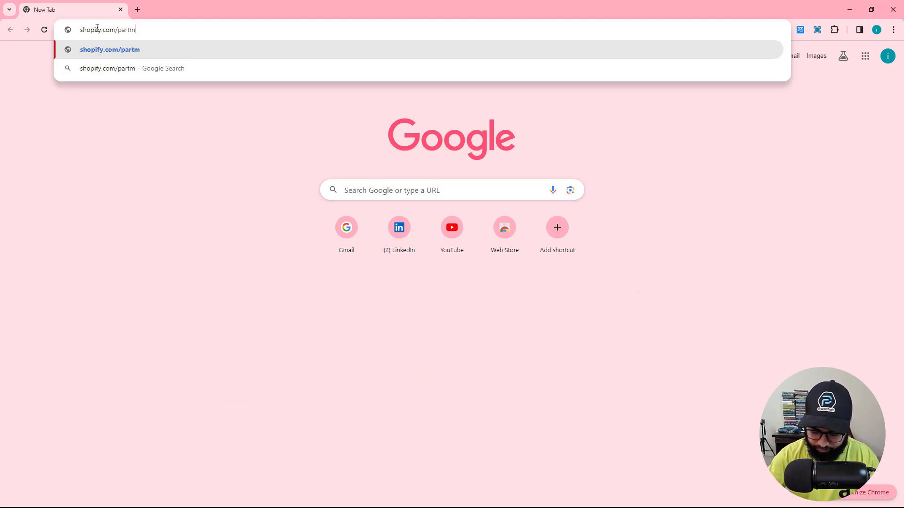
key(BackSpace)
text(ners)
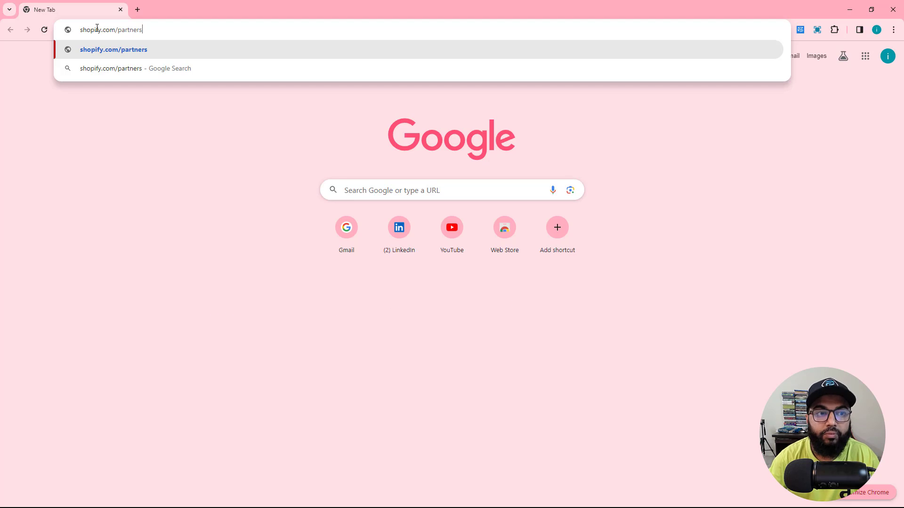
key(Return)
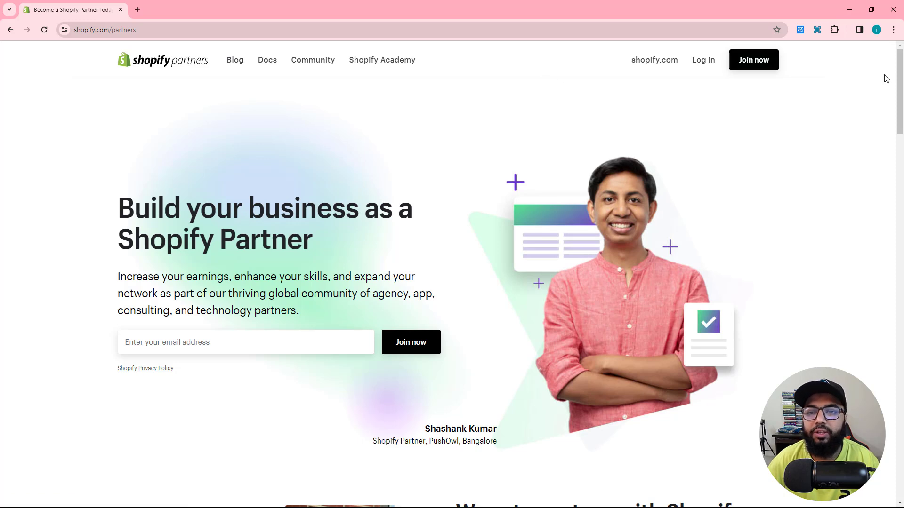
Join the Shopify Partner program by signing up with the first listed Google account
click(752, 62)
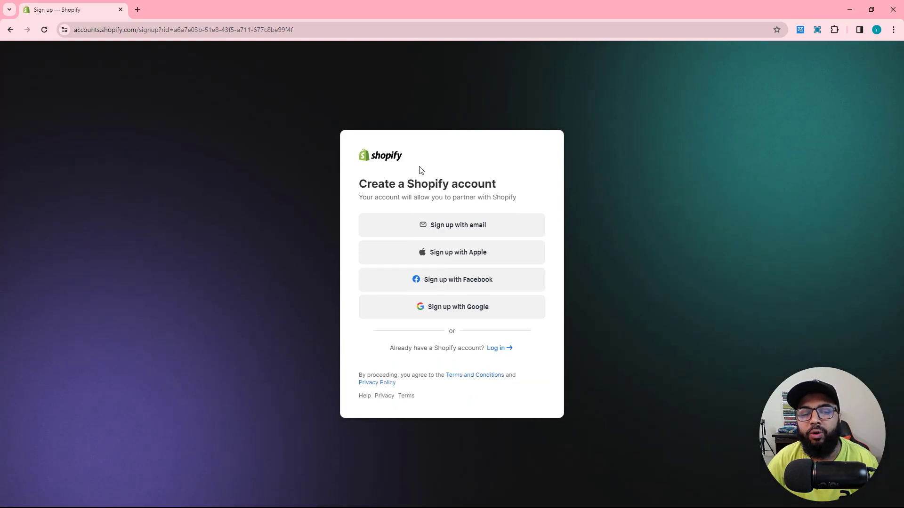
key(ctrl+plus)
key(ctrl+plus)
key(ctrl+plus)
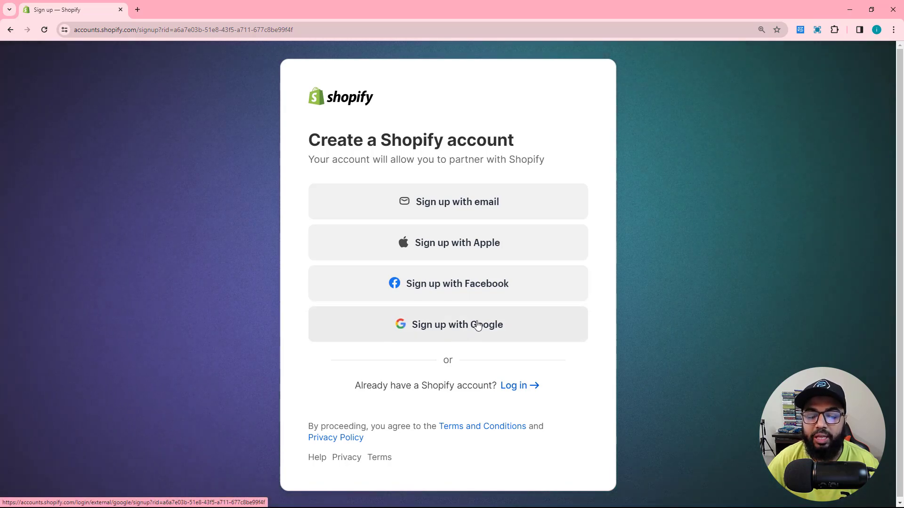
click(458, 329)
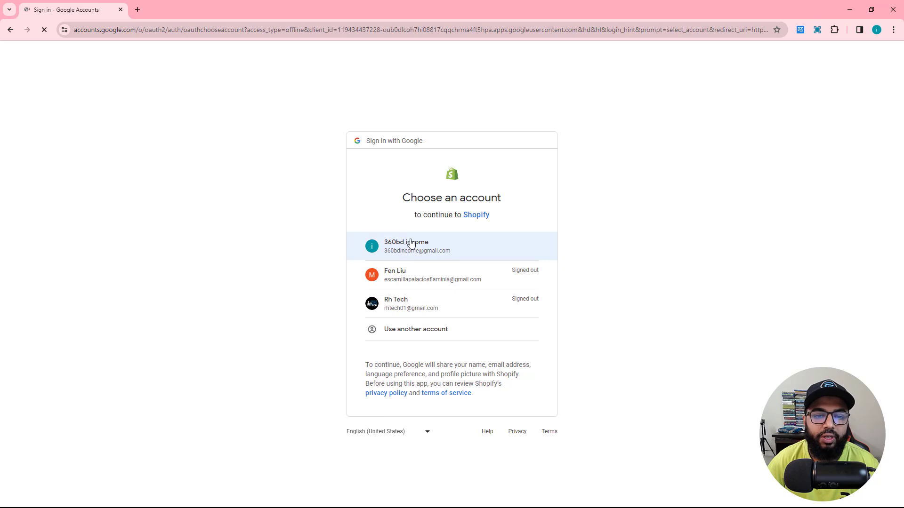
click(407, 242)
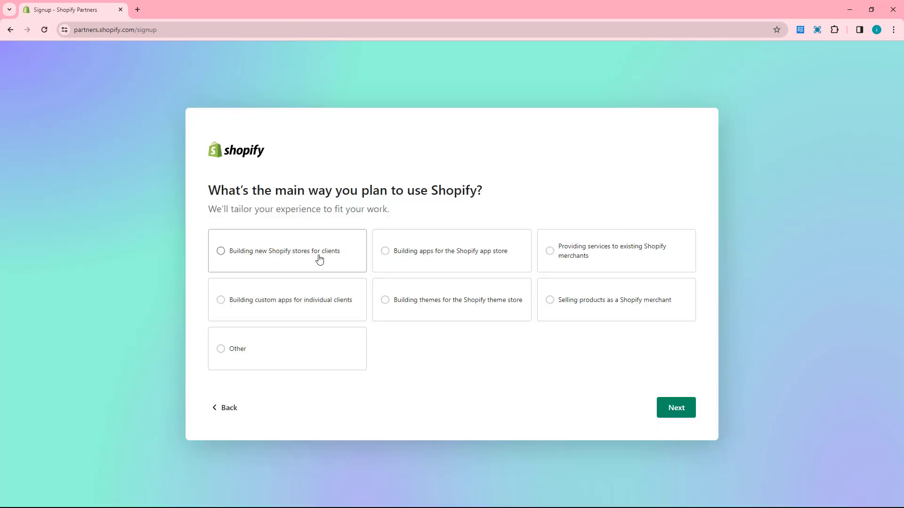
Choose "Building new Shopify stores for clients" as the main use, and accept Bangladesh as the business location
click(221, 252)
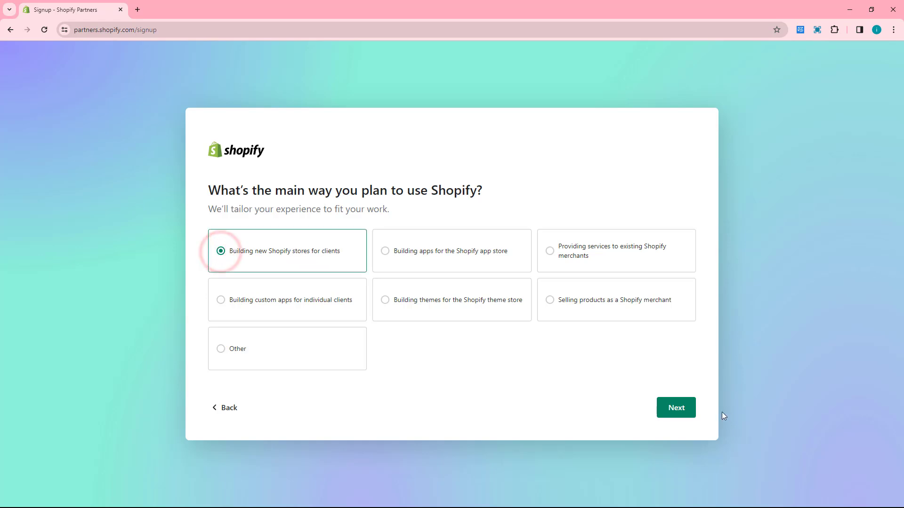
click(686, 410)
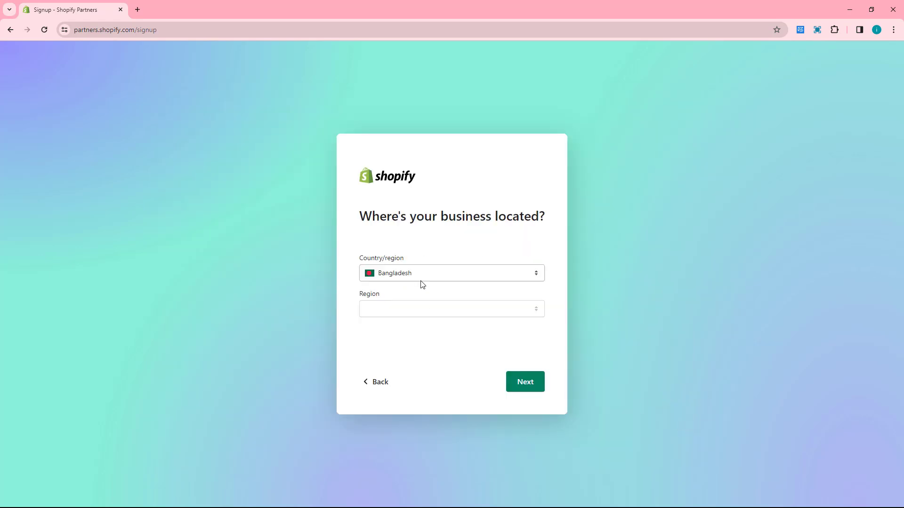
key(ctrl+plus)
key(ctrl+plus)
key(ctrl+plus)
key(ctrl+plus)
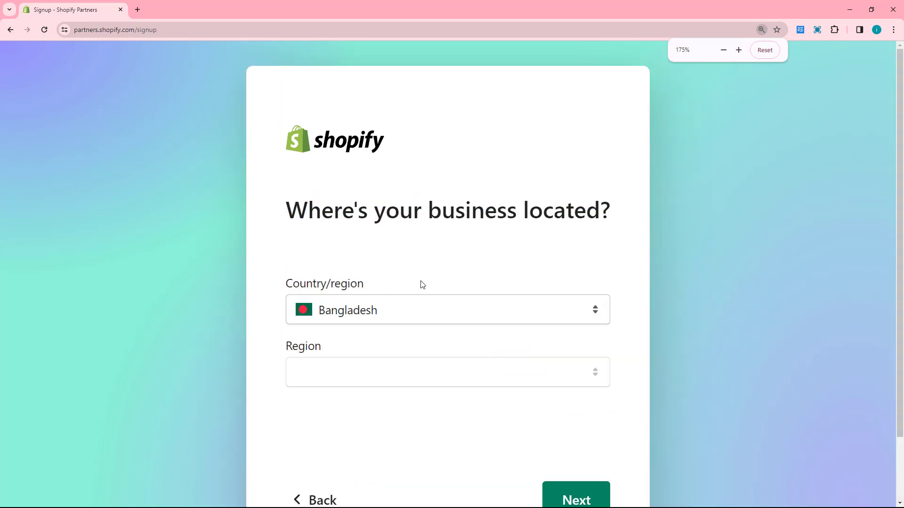
key(ctrl+minus)
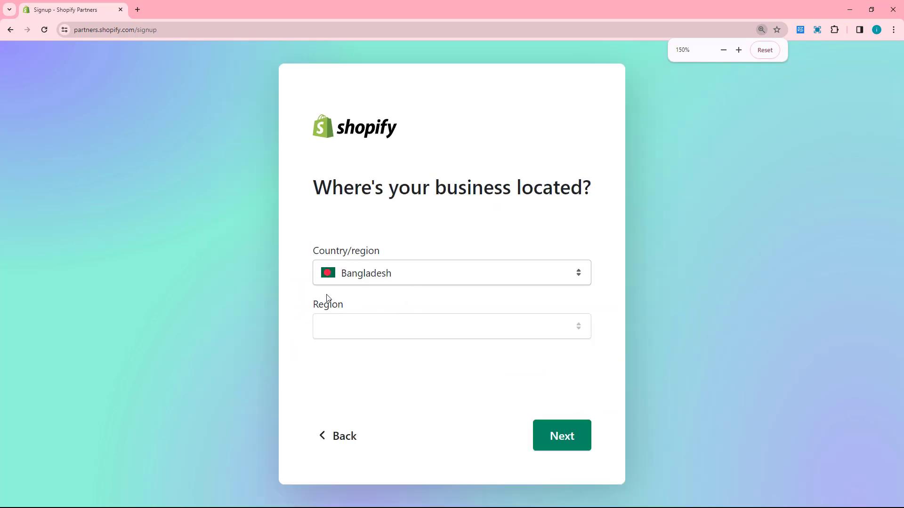
click(565, 438)
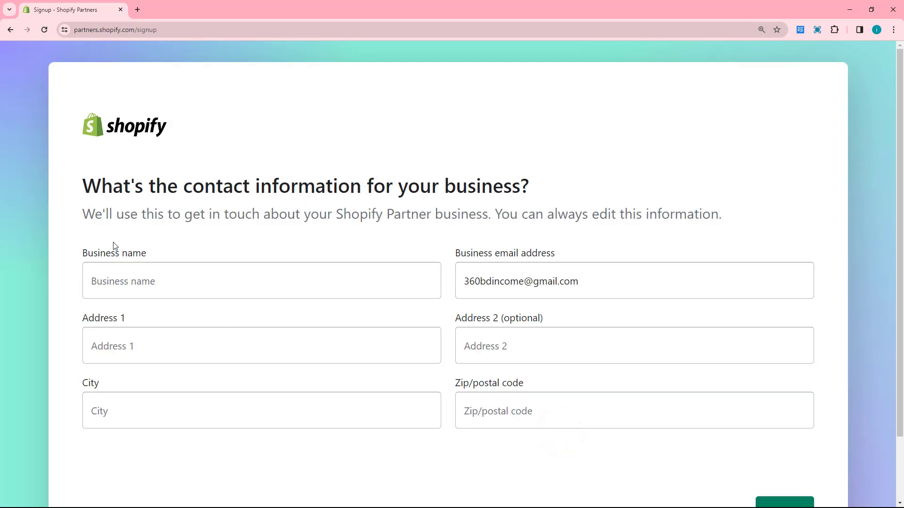
Enter Rh tech Store as the business name, fill in the street address, city and postal code, and continue
click(117, 279)
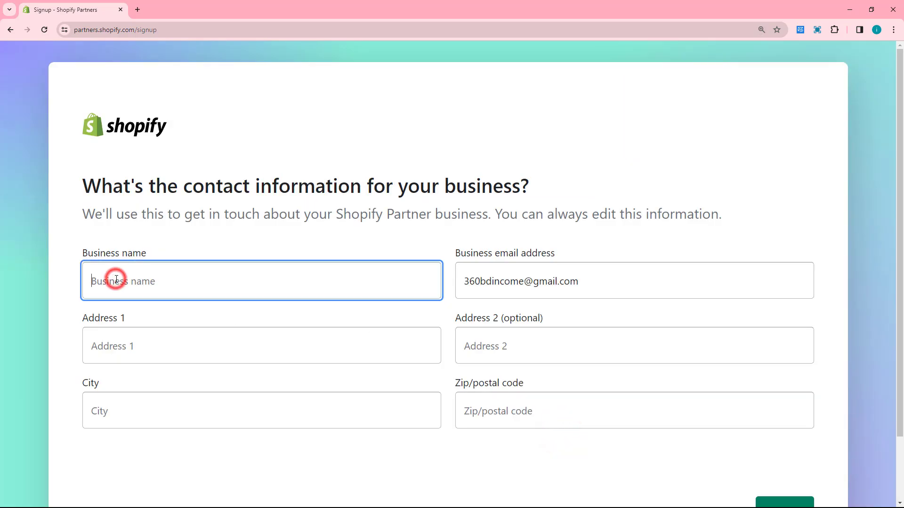
text(Rh tech Store)
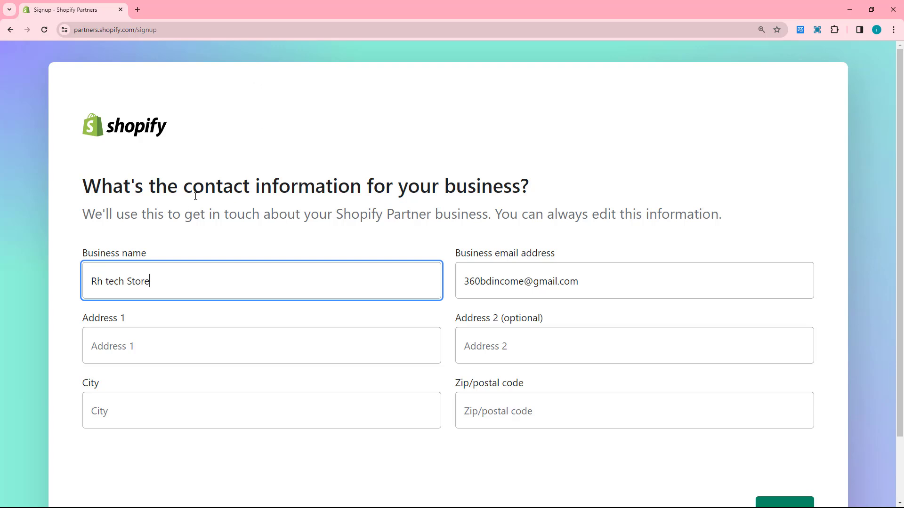
scroll(154, 260, down, 2)
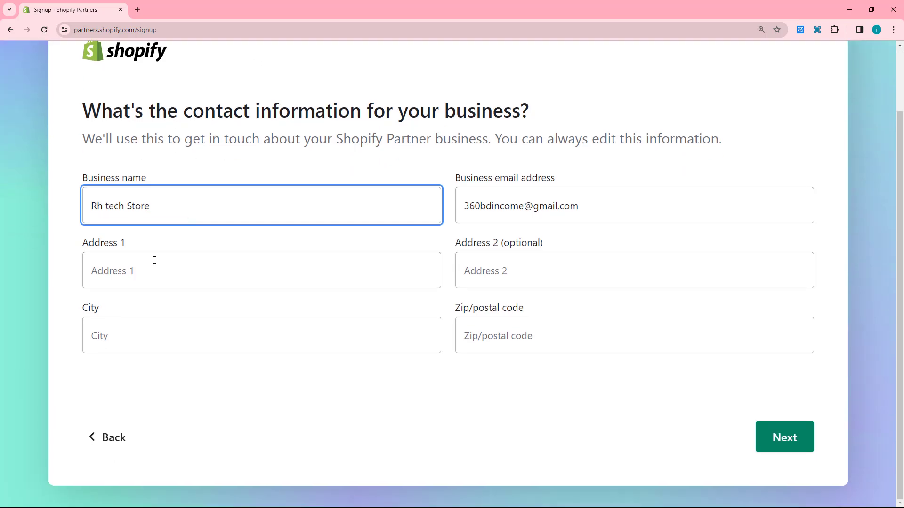
click(160, 272)
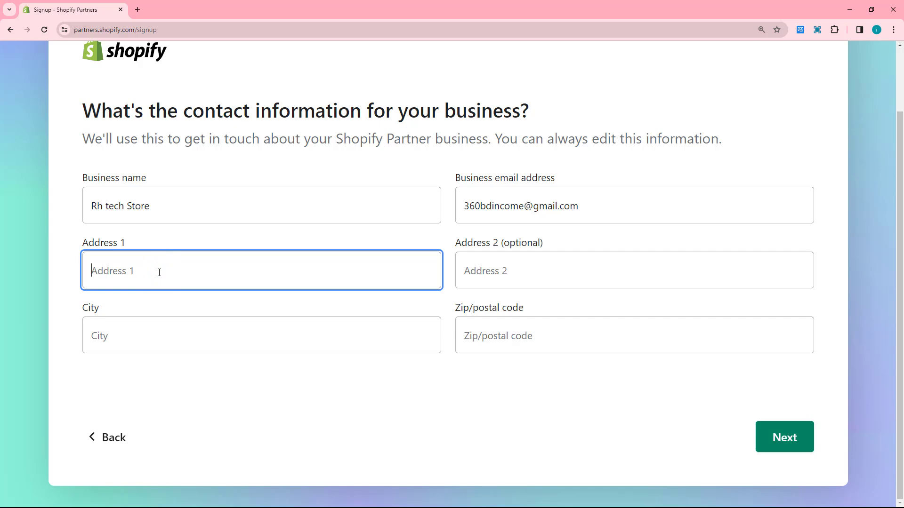
text(Osmani Medical Road)
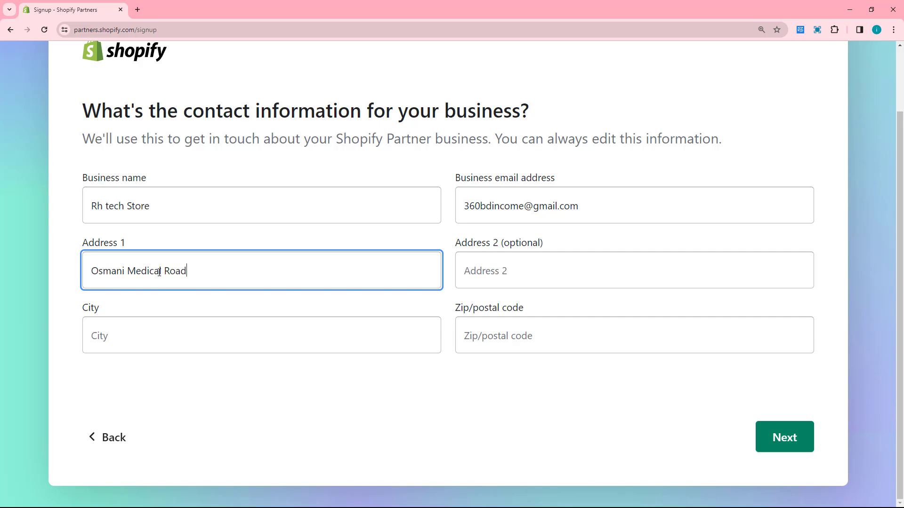
click(140, 339)
text(sylhet)
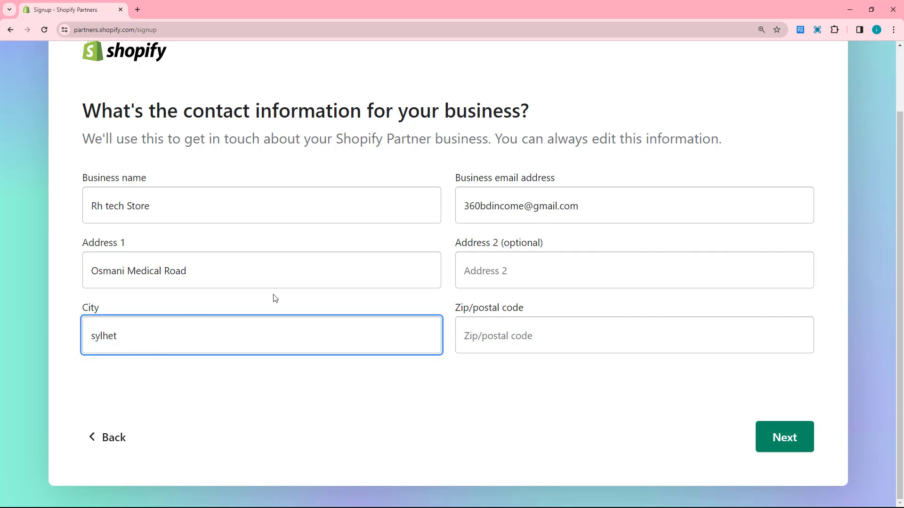
click(506, 333)
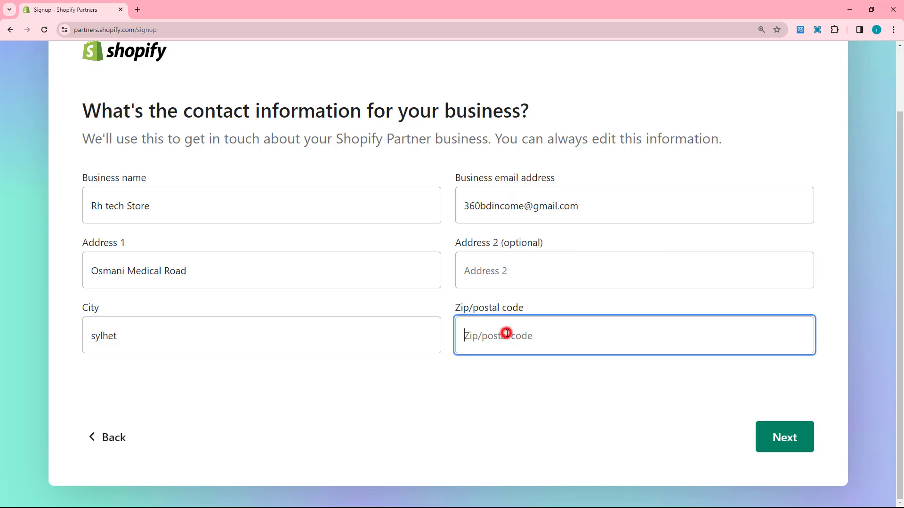
text(3100)
click(760, 434)
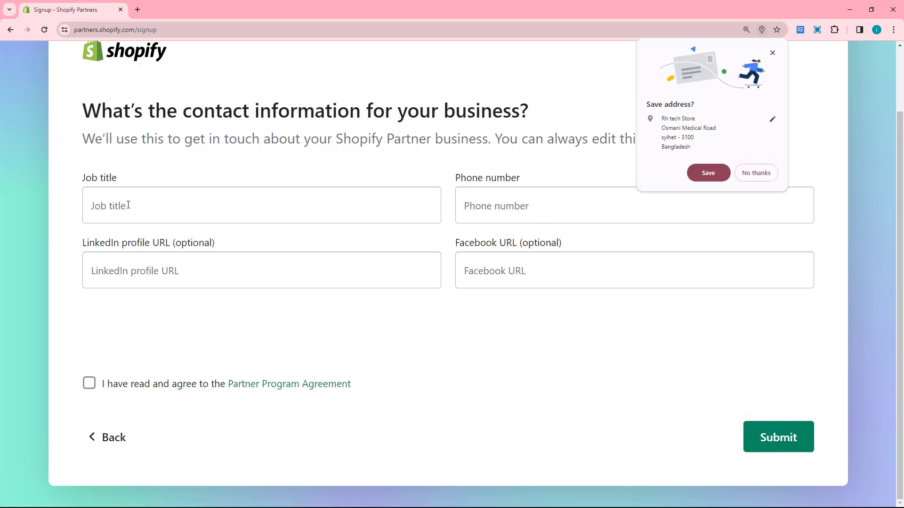
Set the job title to CEO, save the address in the browser, and fill in the business phone number
click(120, 205)
text(CEO)
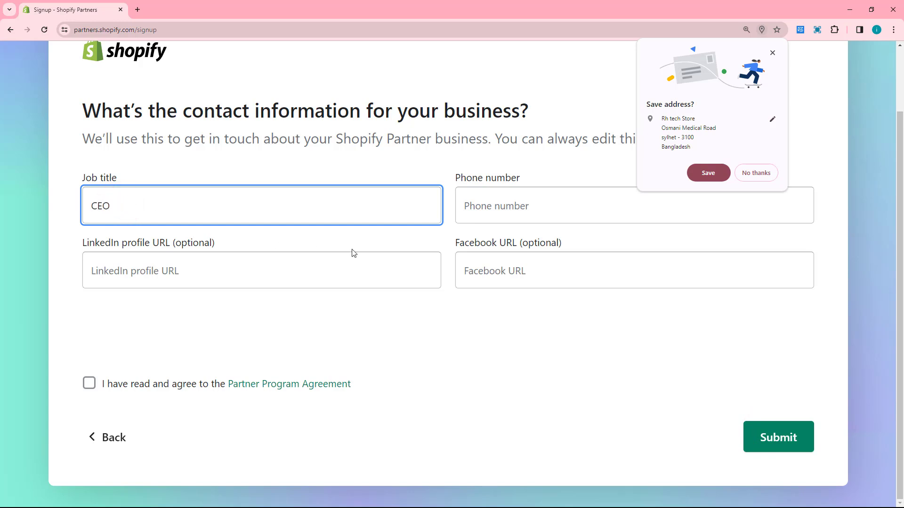
click(478, 208)
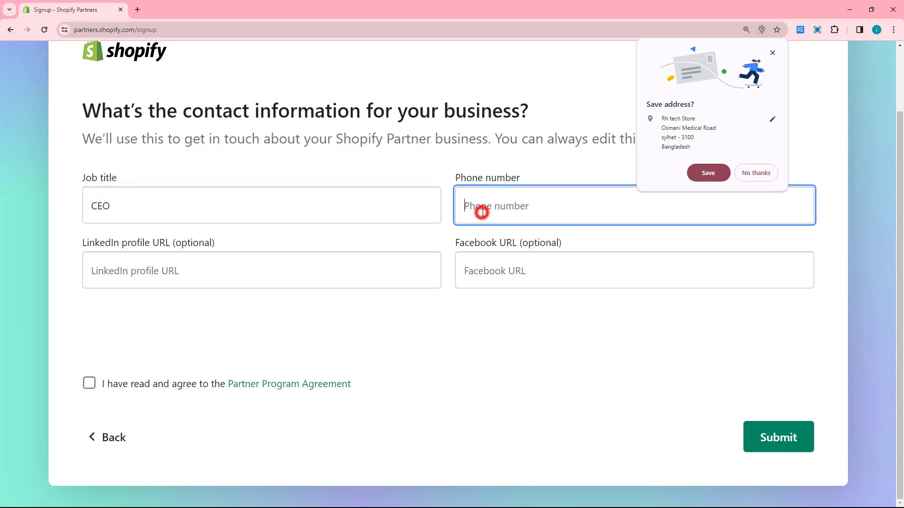
click(717, 175)
key(ctrl+v)
double_click(528, 206)
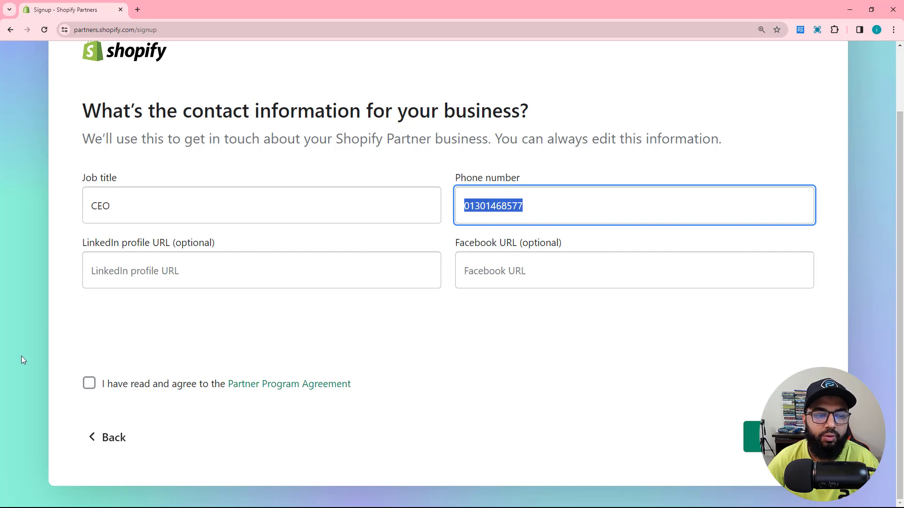
Accept the Partner Program Agreement and submit the signup, update the browser's saved address, and dismiss the welcome dialog
click(90, 384)
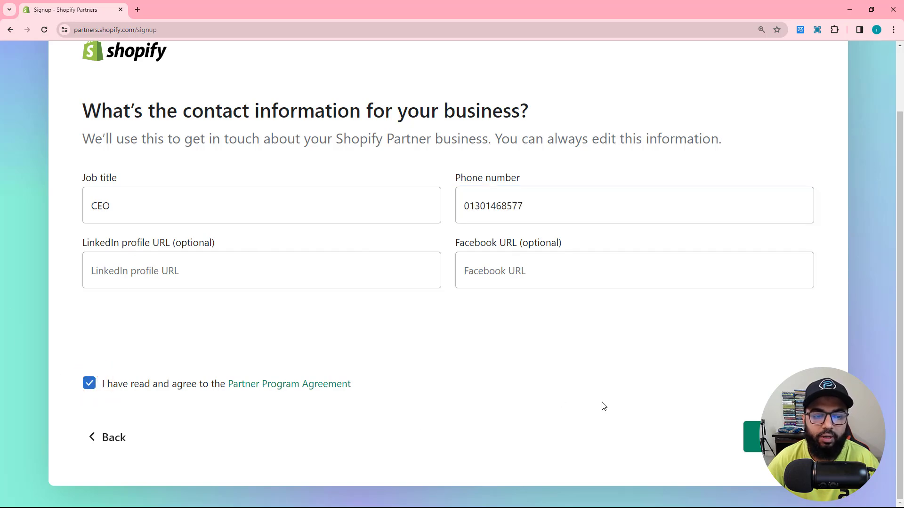
click(753, 437)
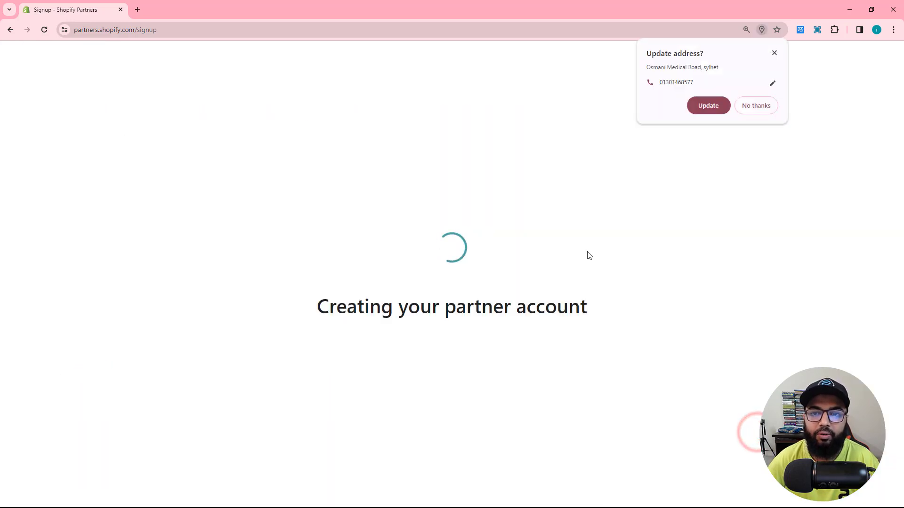
click(701, 111)
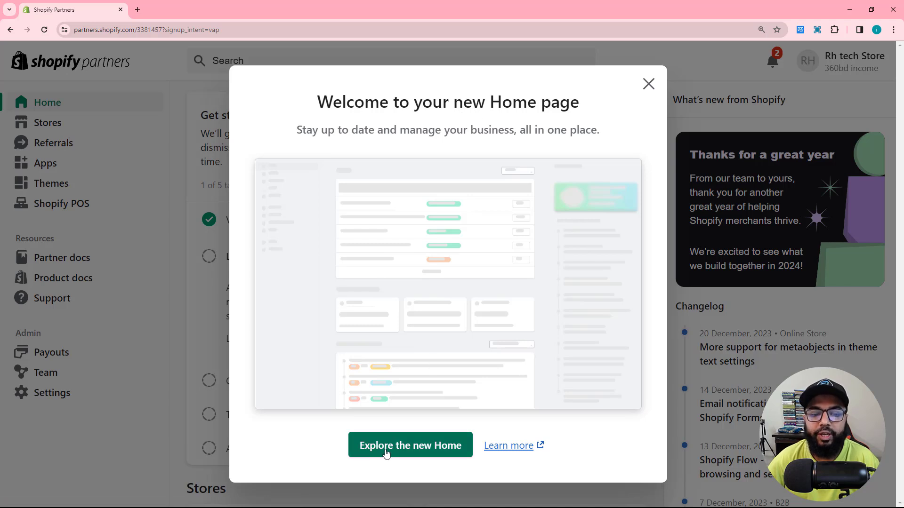
click(649, 85)
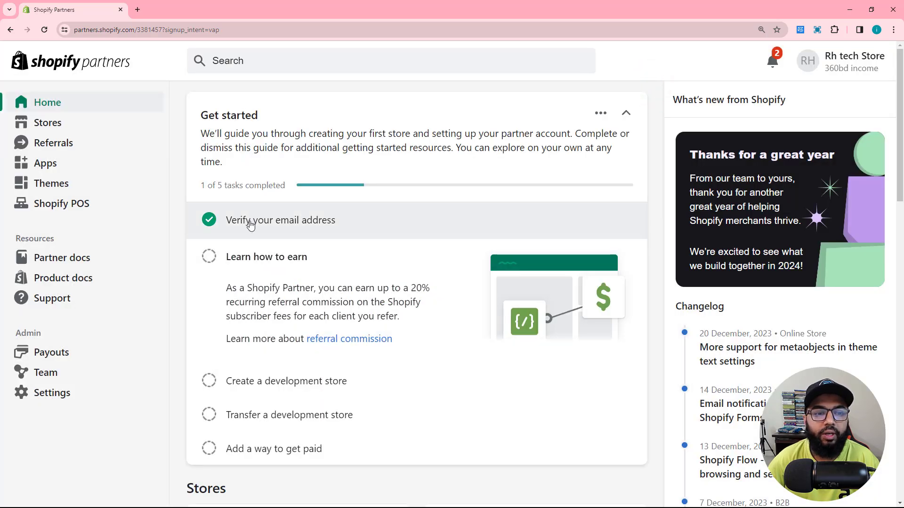
Mark the four remaining Get started tasks as complete, from learning how to earn to adding a way to get paid
click(209, 256)
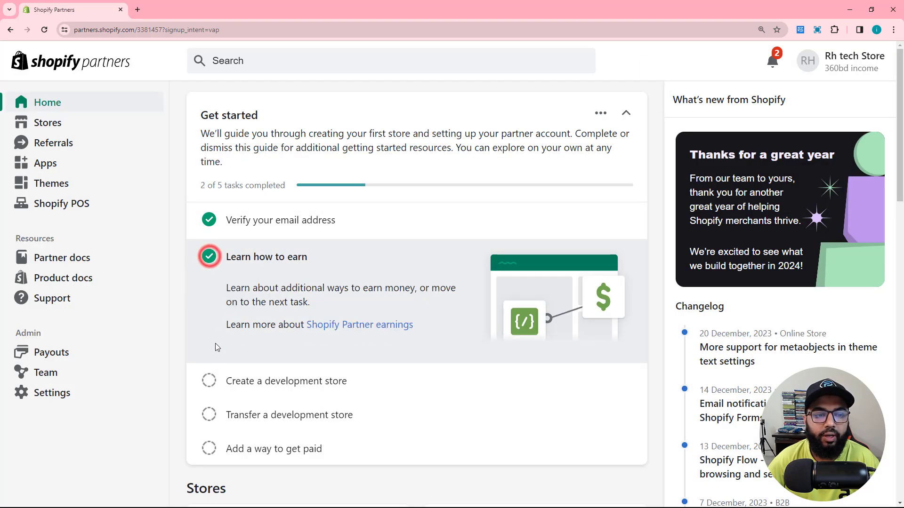
click(209, 381)
click(209, 415)
click(209, 449)
Start creating a new development store, keeping its purpose as a store for a client
scroll(256, 430, down, 5)
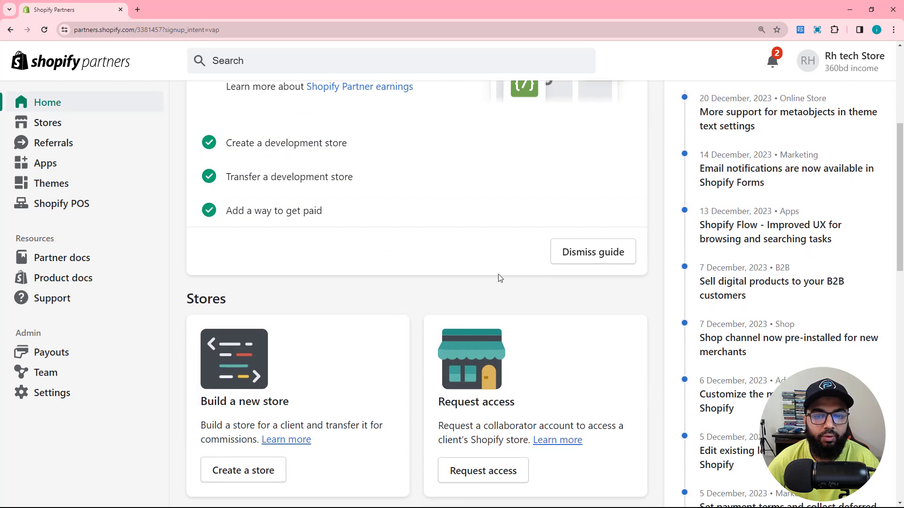
scroll(523, 287, down, 2)
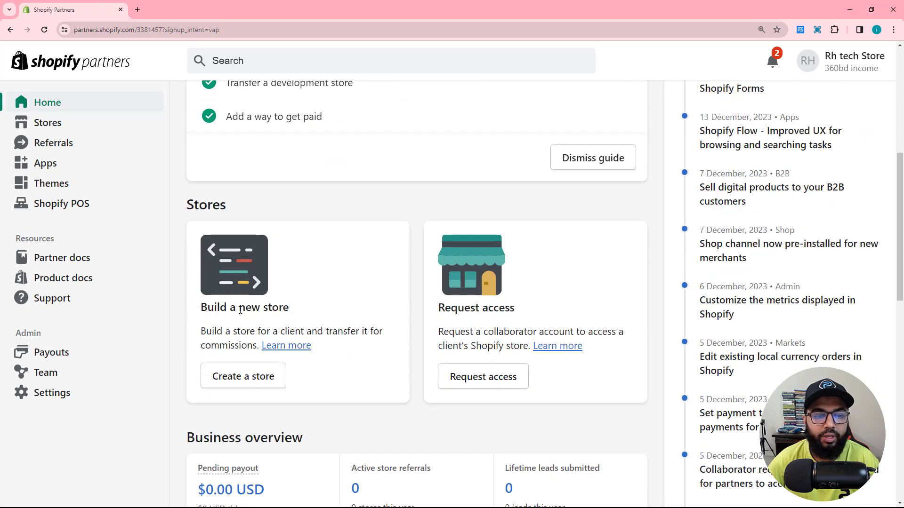
click(254, 381)
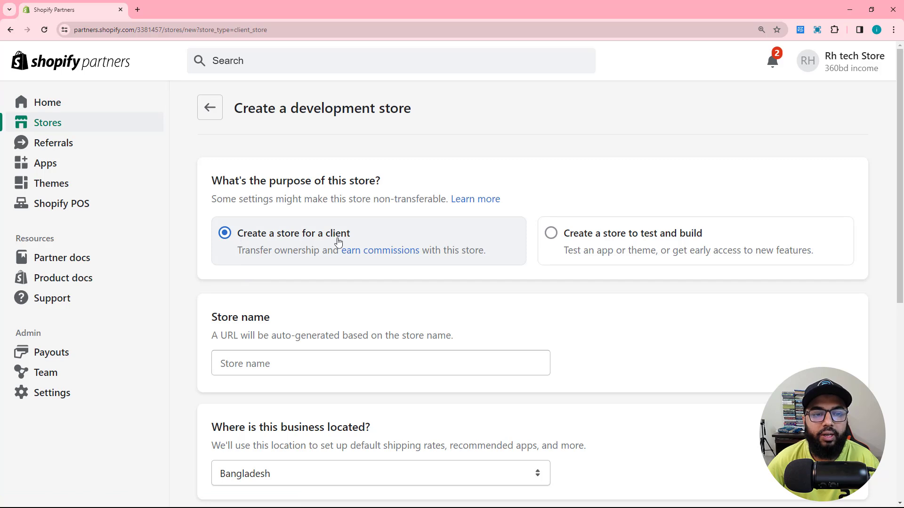
scroll(489, 253, down, 2)
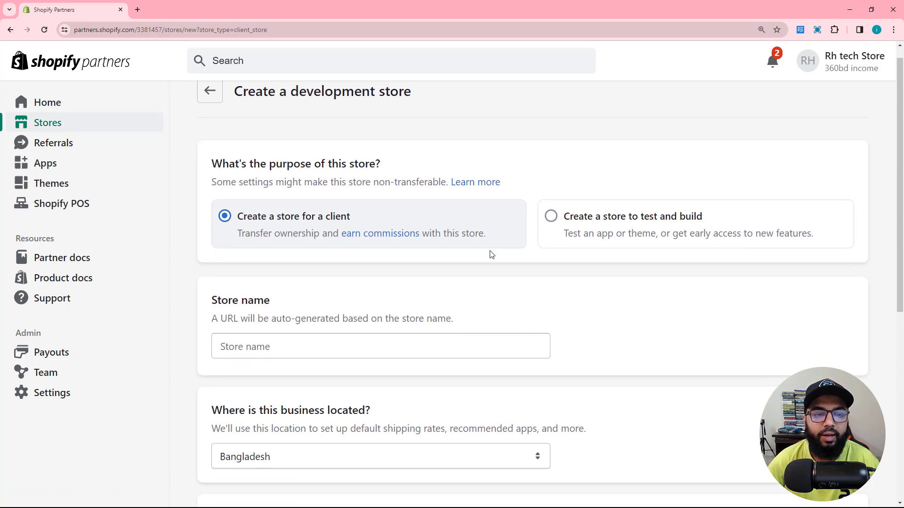
Try Rh tech Store as the name of the development store
click(236, 270)
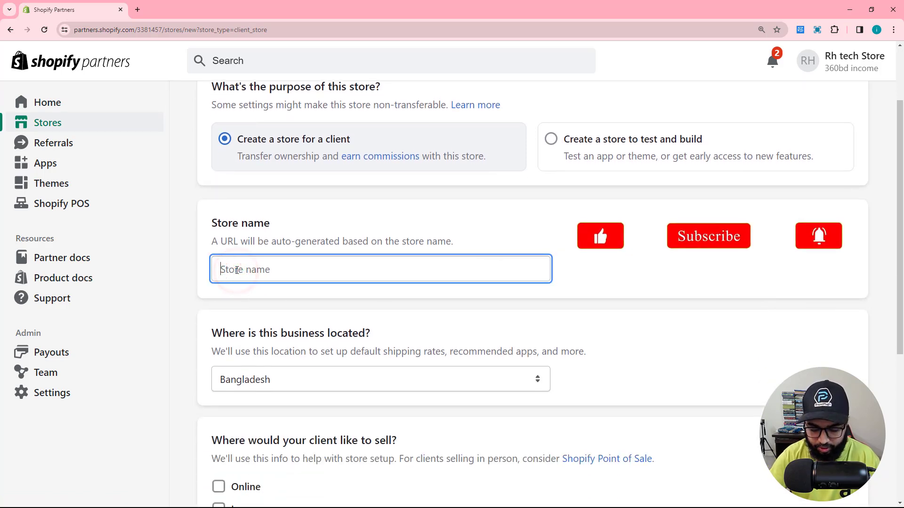
text(Rh tec)
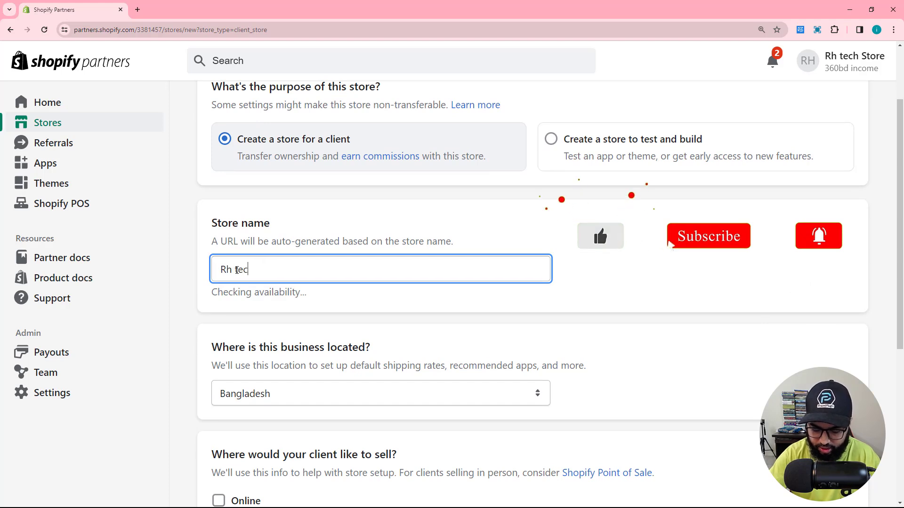
text(h Store)
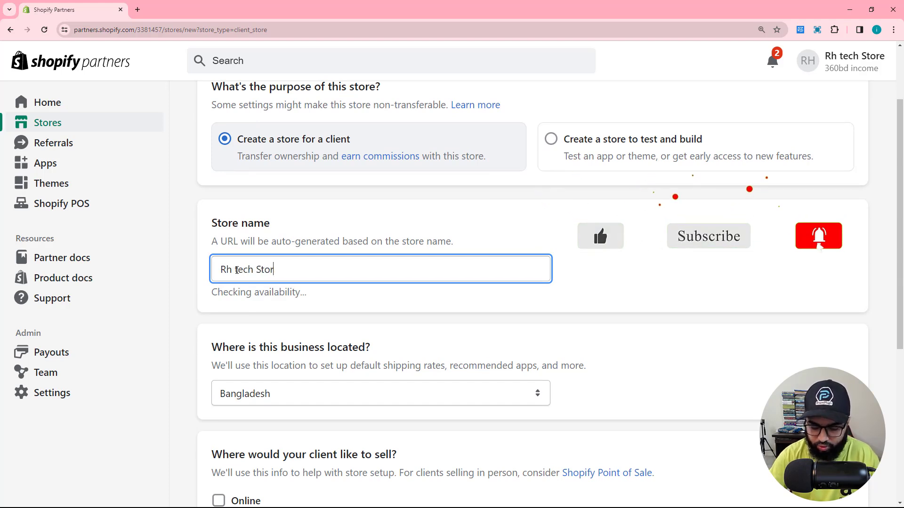
scroll(247, 252, down, 3)
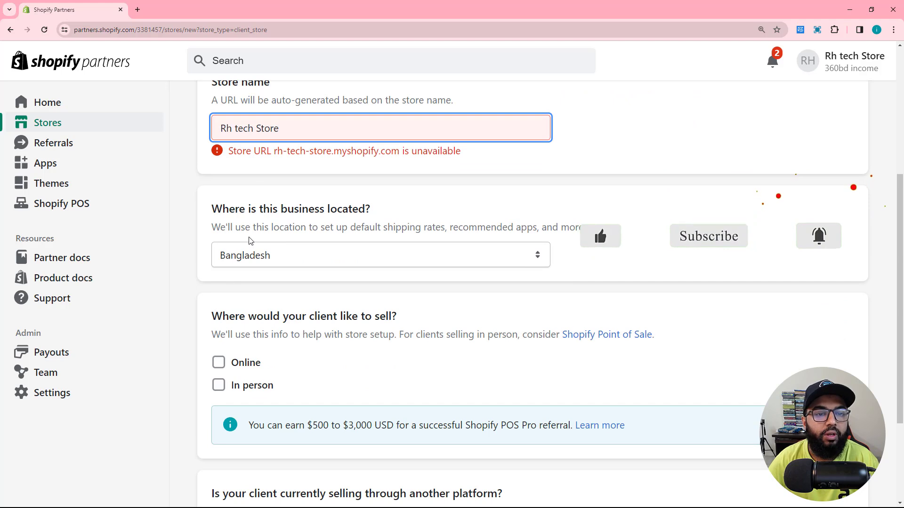
scroll(271, 180, up, 1)
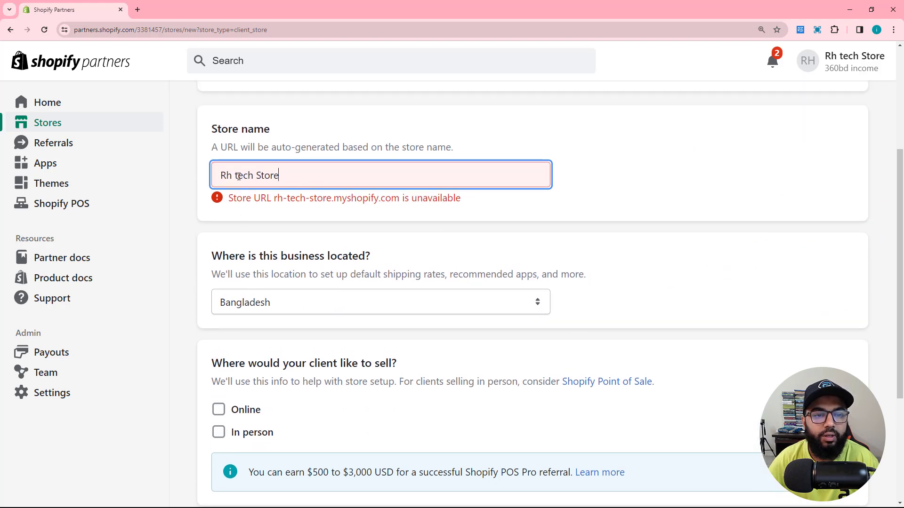
Replace the store name with rhtechstore and highlight the generated store URL
drag(281, 176, 197, 182)
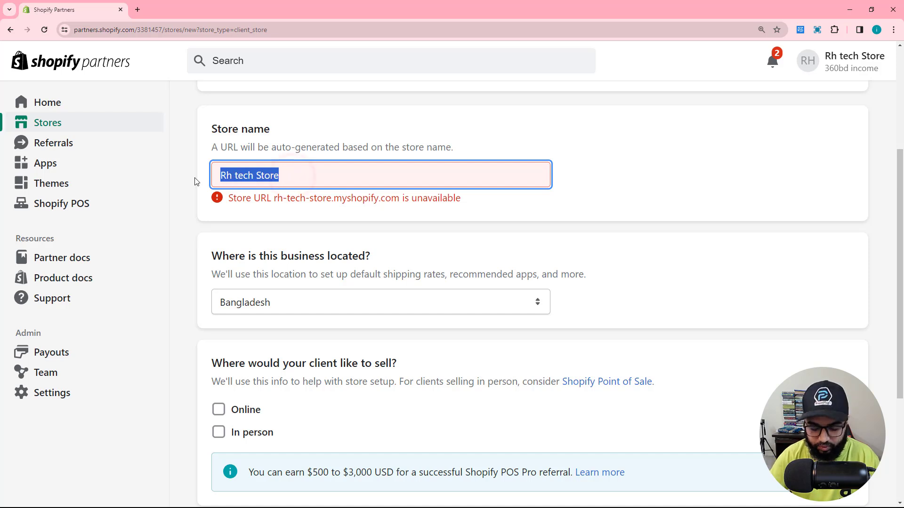
text(rhtech)
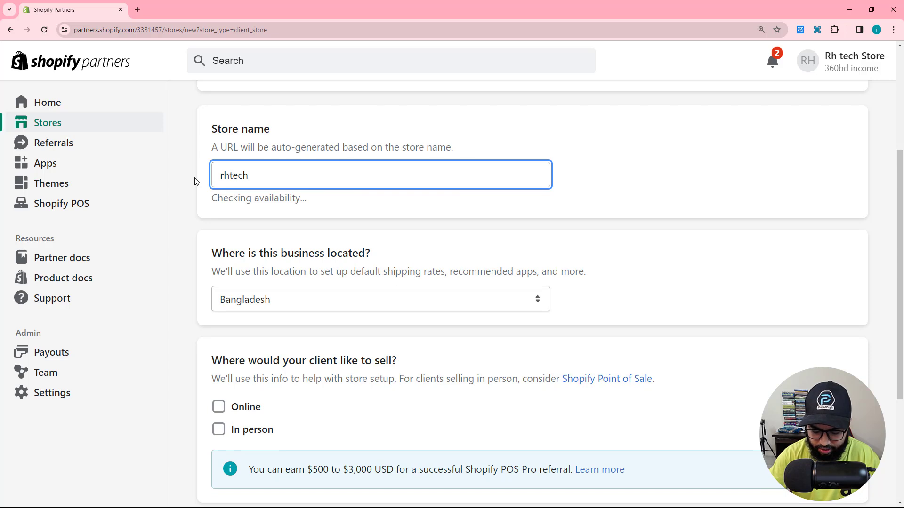
text(store)
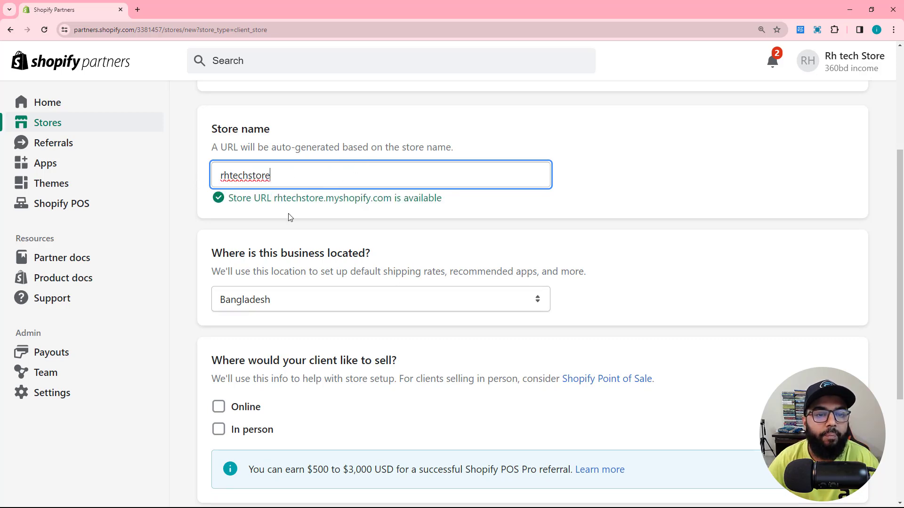
click(275, 199)
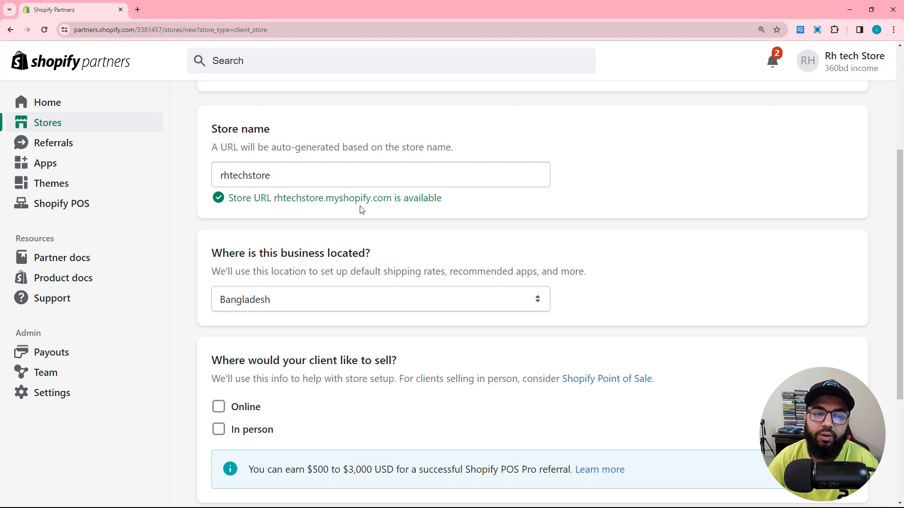
drag(391, 200, 275, 198)
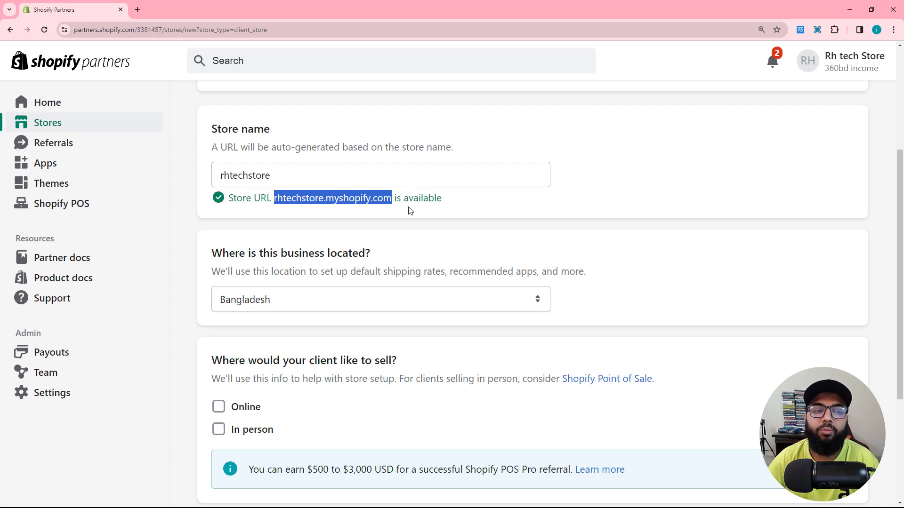
Specify that the client sells Online and uses no other selling platform, and create the development store
scroll(288, 204, down, 3)
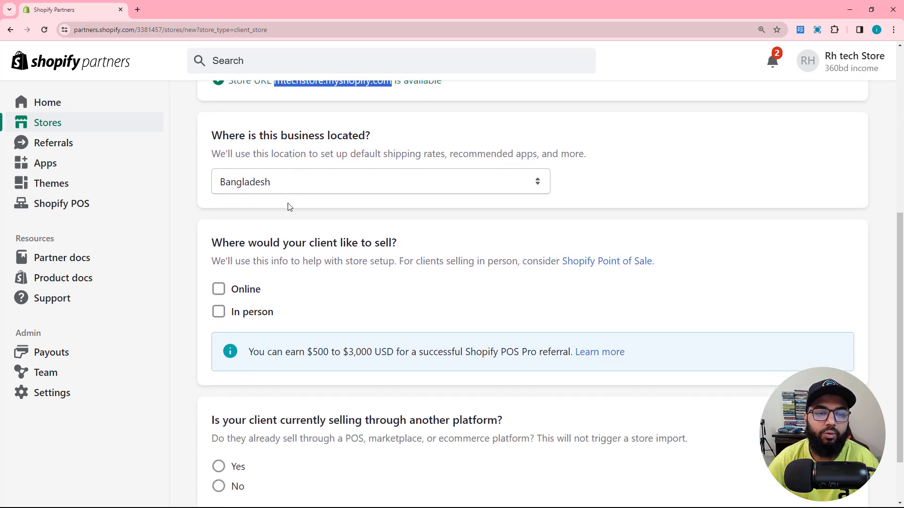
click(217, 266)
scroll(216, 311, down, 1)
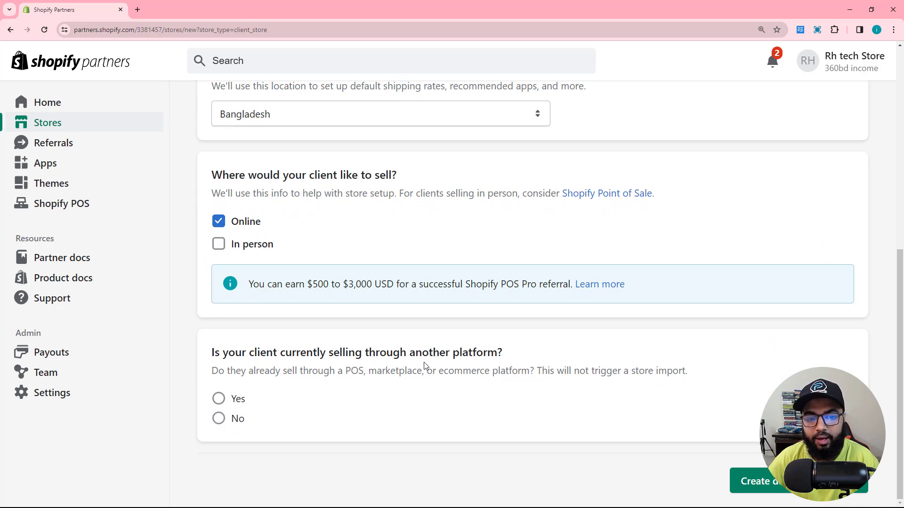
click(218, 419)
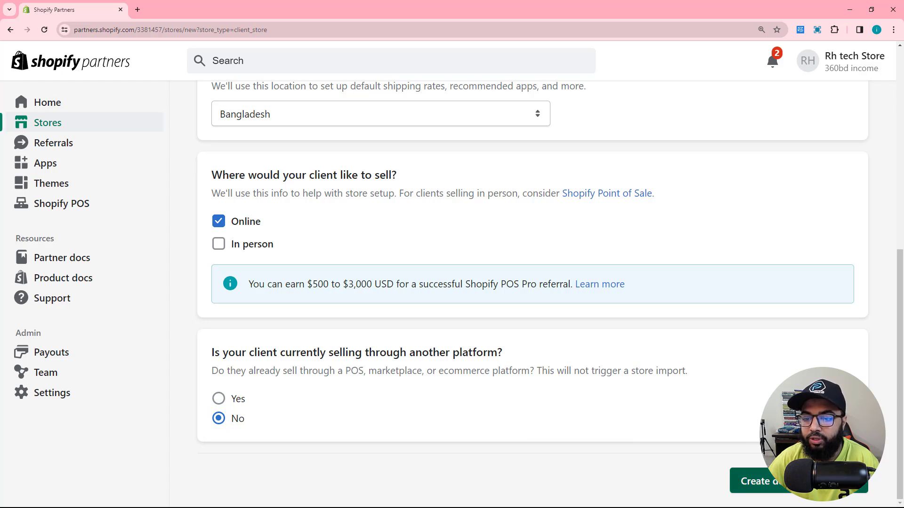
click(743, 481)
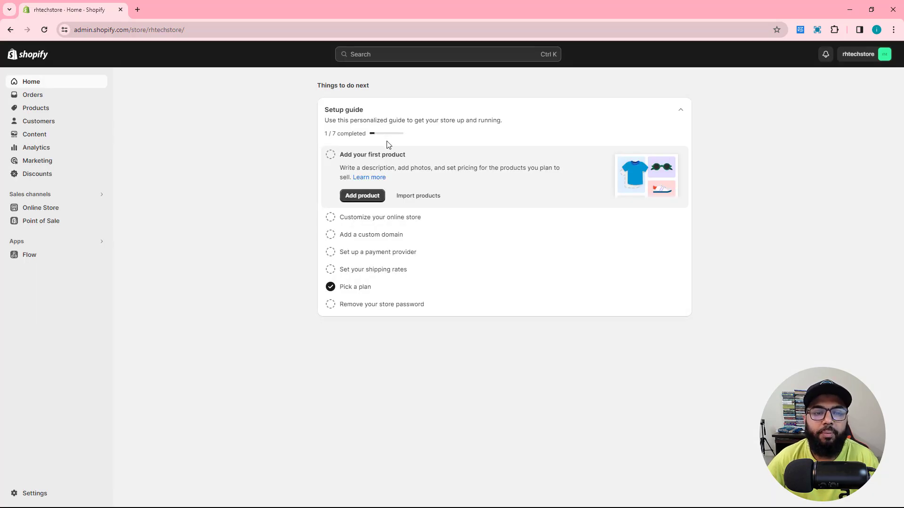
Mark the setup guide tasks for first product, online store customization, custom domain, payment provider and shipping rates as complete
key(ctrl+plus)
key(ctrl+plus)
key(ctrl+plus)
click(275, 215)
click(267, 305)
click(271, 332)
click(272, 357)
click(272, 384)
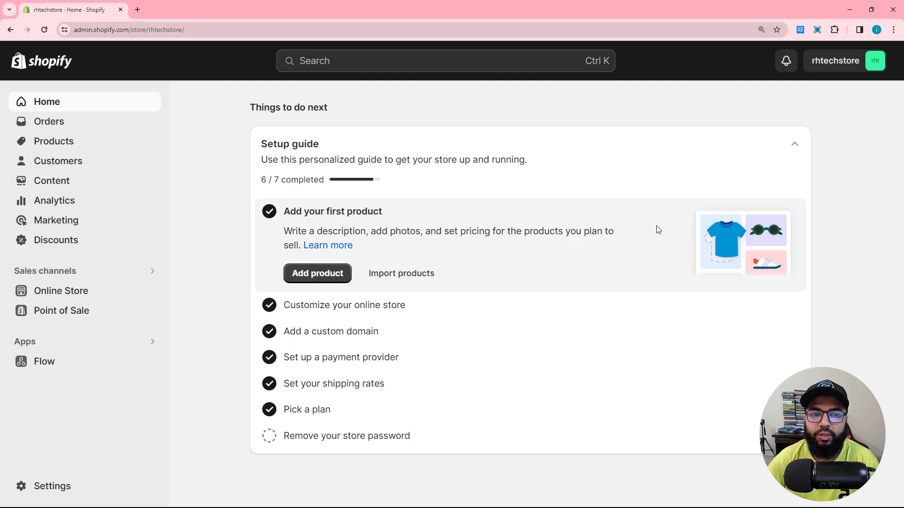
Review the blank form for adding a product, discard it, and look over the options on the Products page
click(313, 273)
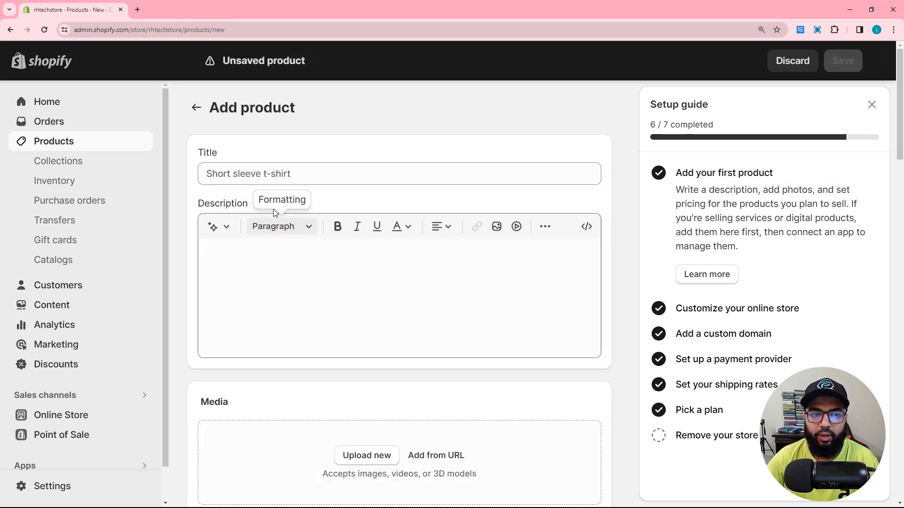
scroll(264, 240, down, 20)
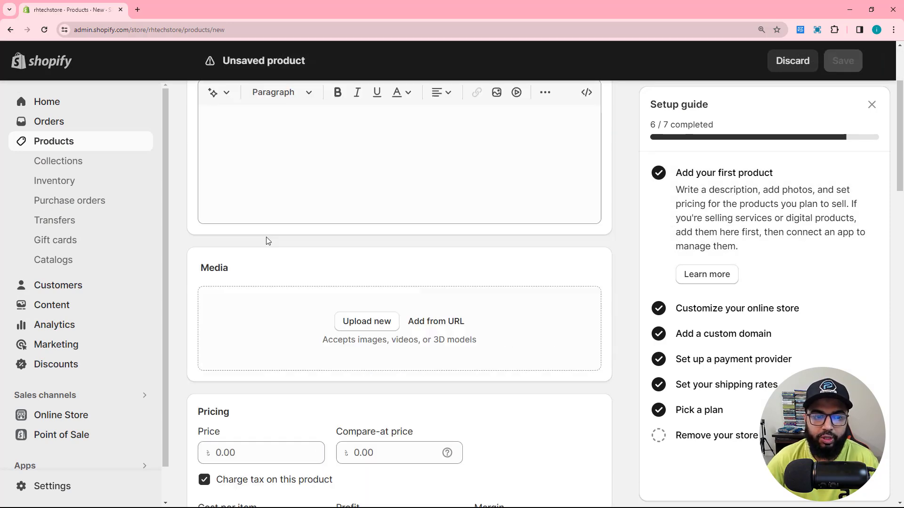
scroll(268, 247, down, 8)
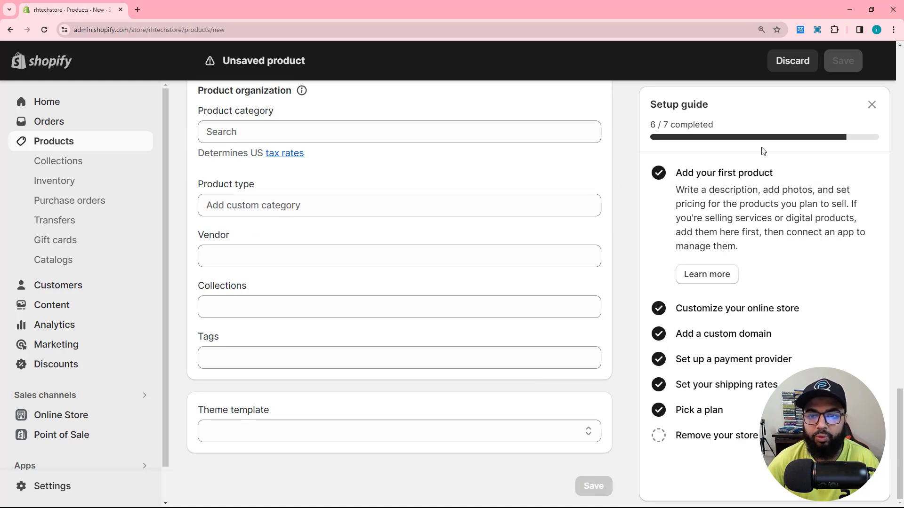
click(800, 65)
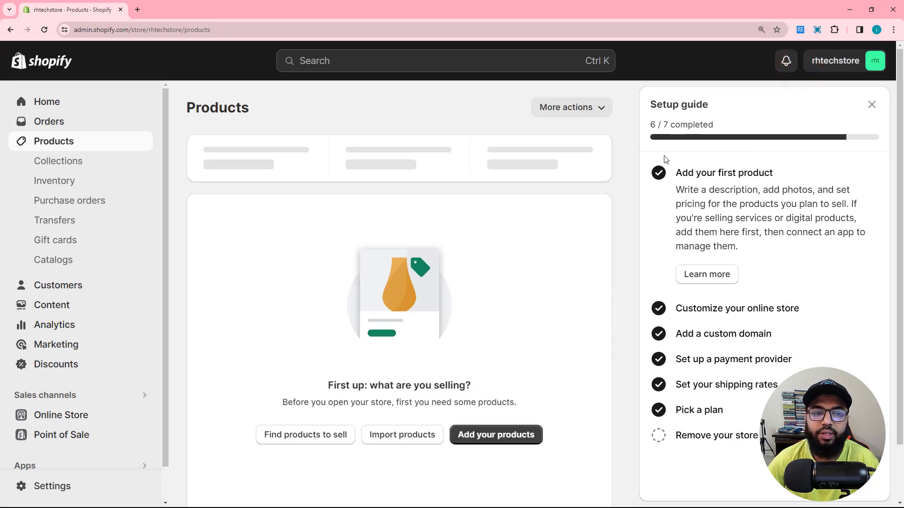
scroll(429, 359, down, 2)
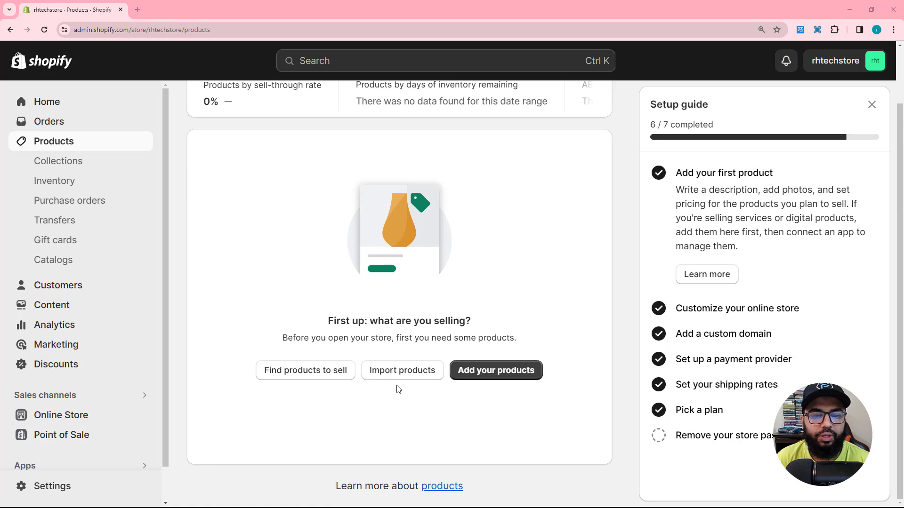
click(497, 364)
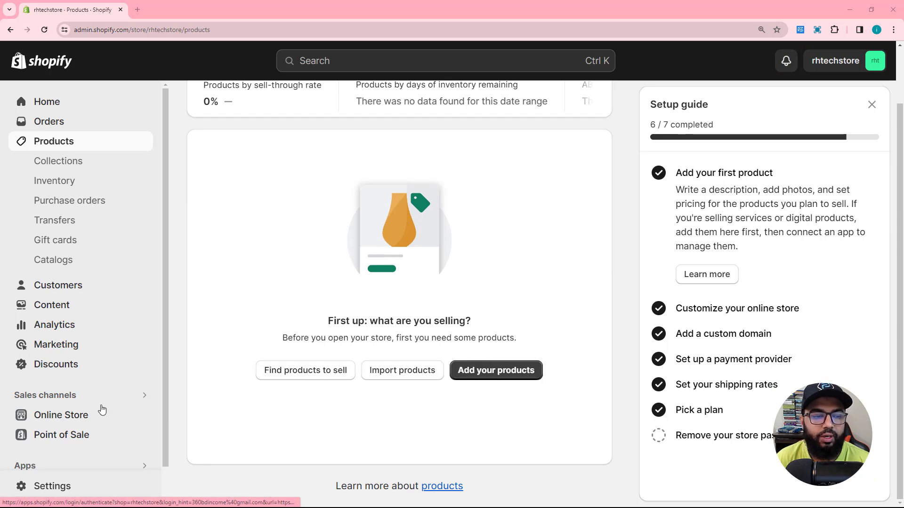
Search the Shopify App Store for "ali express" and open the Zopi - AliExpress Dropshipping listing
scroll(80, 405, down, 1)
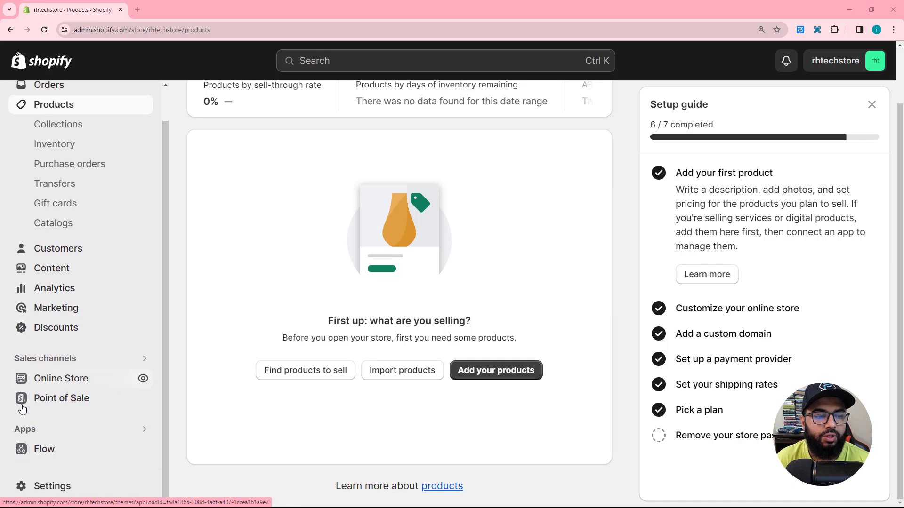
click(46, 433)
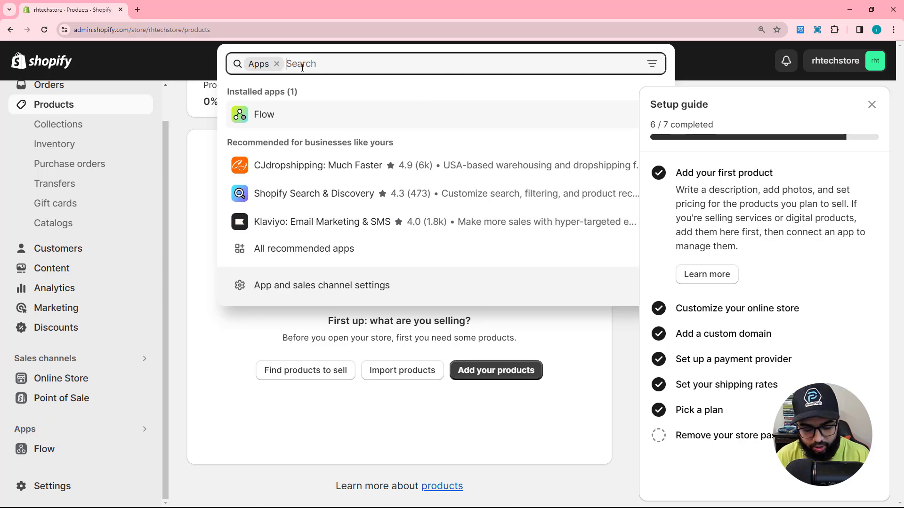
text(ali )
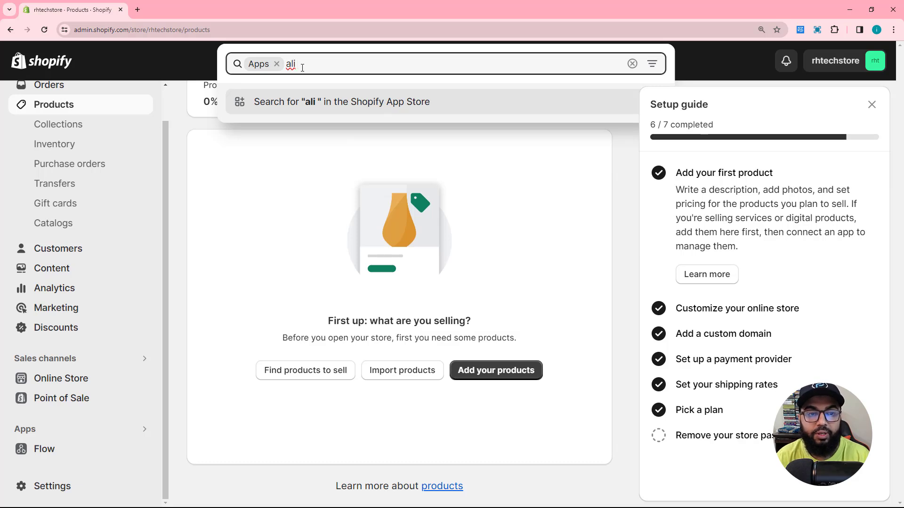
text(express)
key(Return)
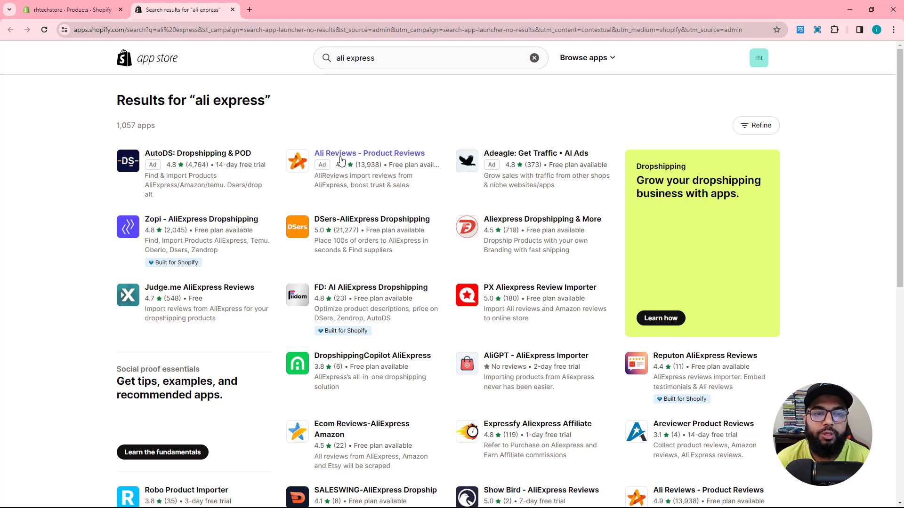
click(203, 224)
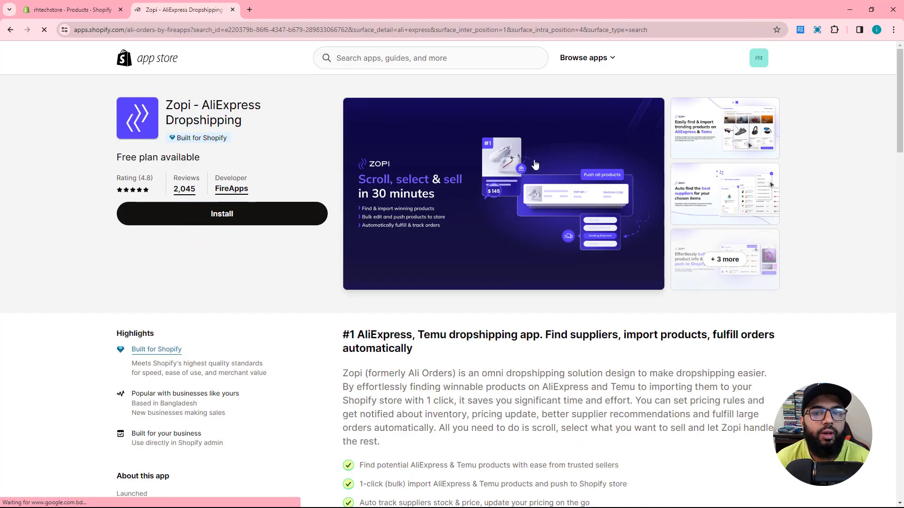
Install the Zopi - AliExpress Dropshipping app on the rhtechstore store and get started with its Free plan
click(225, 215)
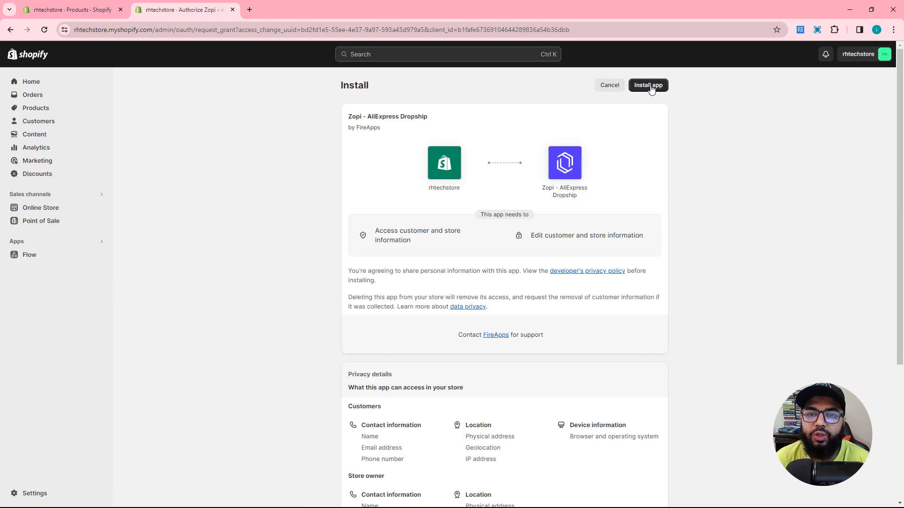
key(ctrl+plus)
key(ctrl+plus)
key(ctrl+plus)
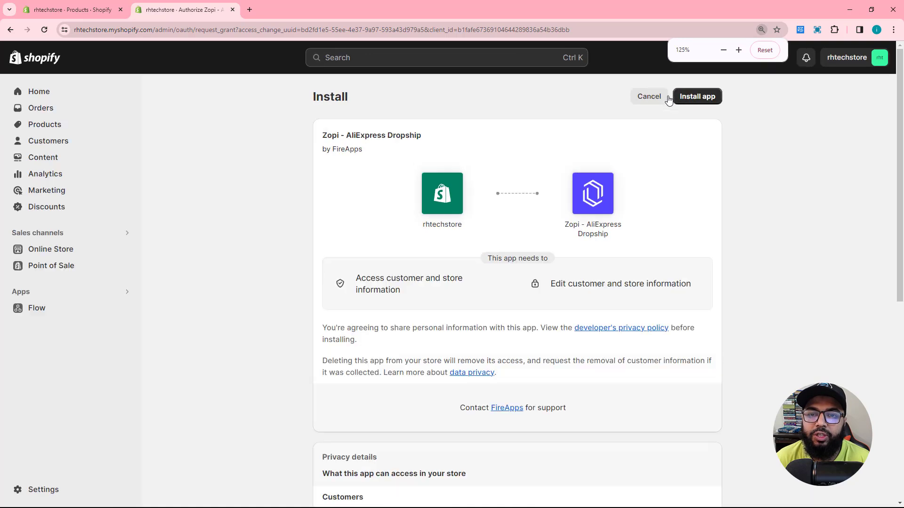
click(735, 112)
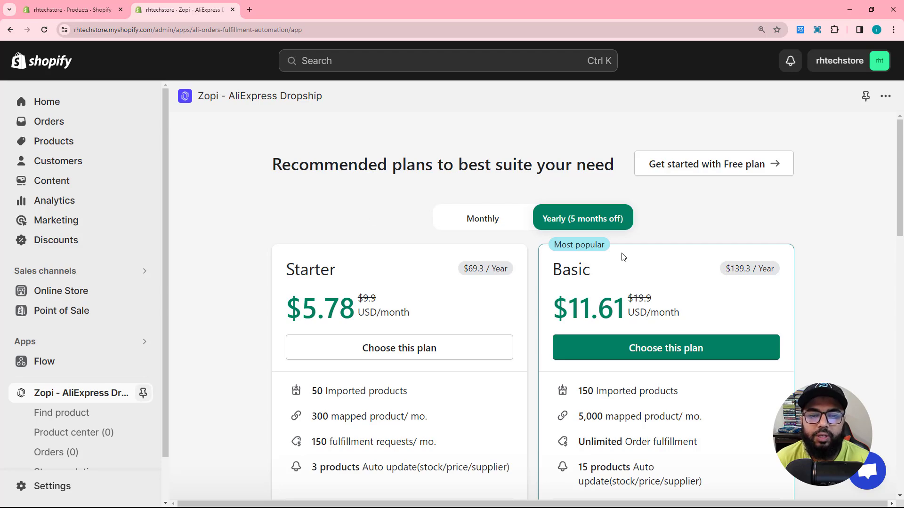
click(710, 167)
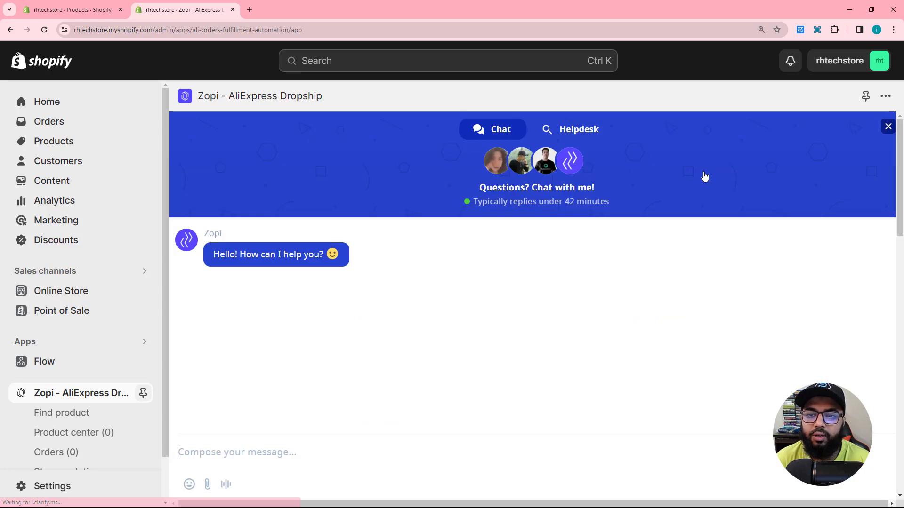
Dismiss the Zopi support chat and choose the Free $0 plan for the app
click(885, 129)
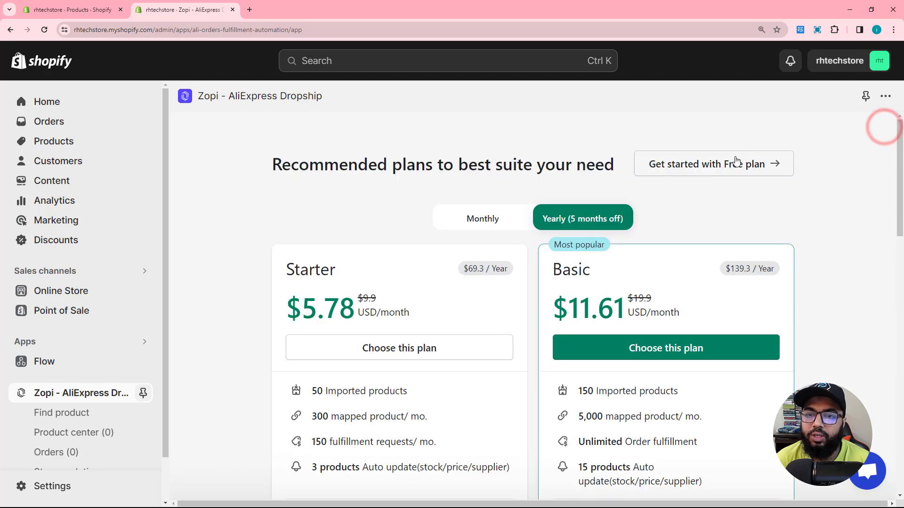
click(706, 167)
scroll(231, 226, down, 2)
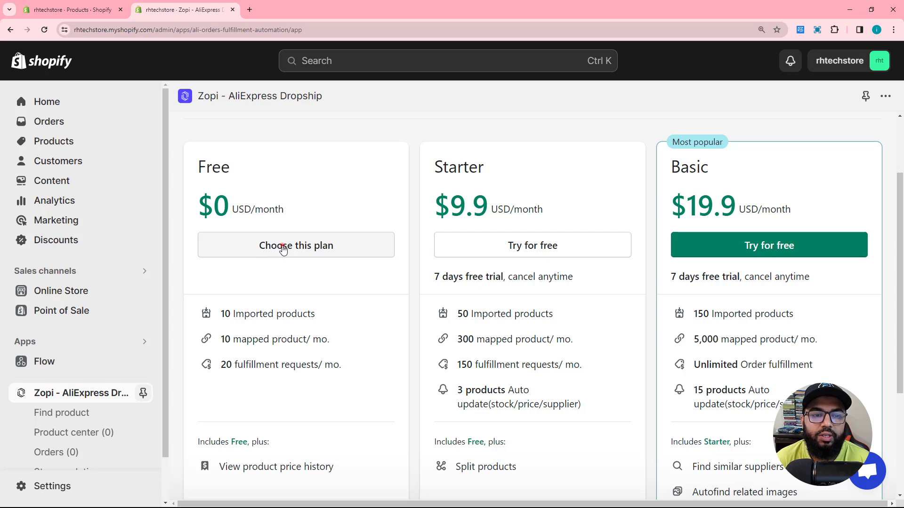
click(283, 249)
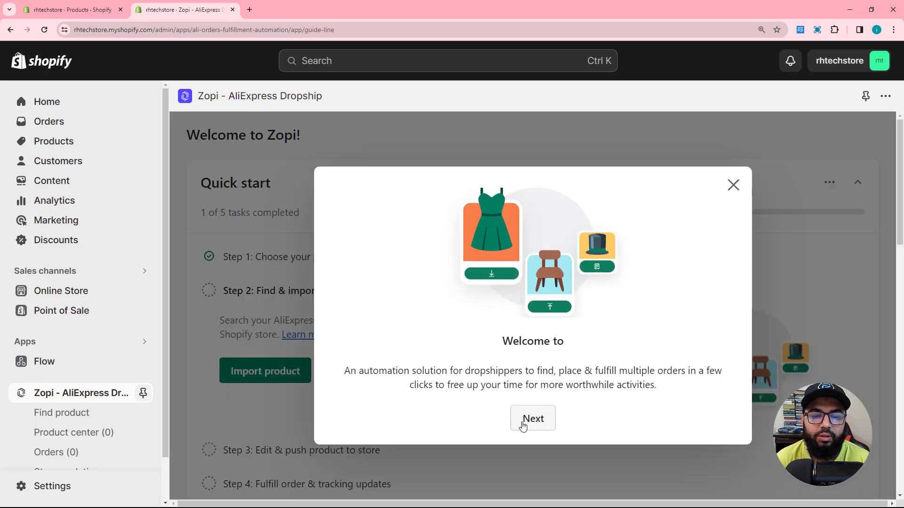
Go through the Zopi welcome introduction to its end and close it
click(530, 423)
click(531, 420)
click(549, 421)
click(550, 405)
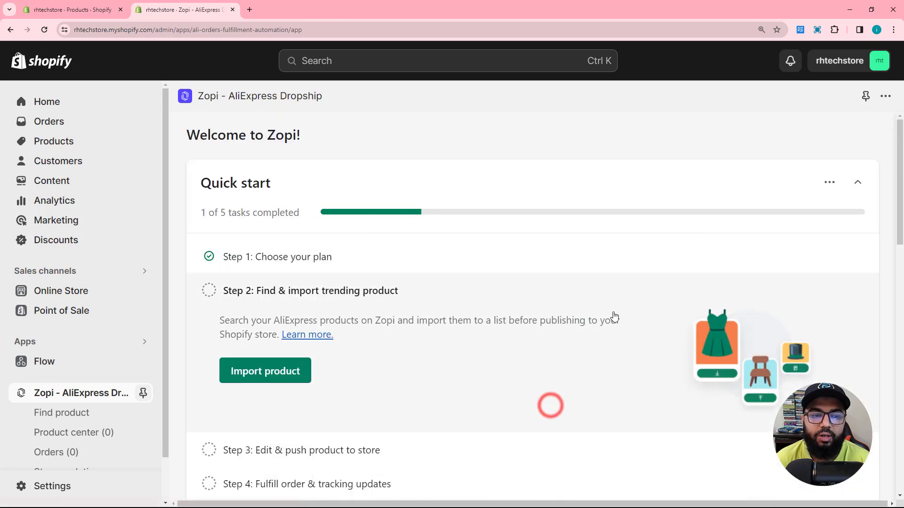
Mark the remaining Quick start tasks as done: product import, push to store, order fulfillment, and replace & map product
scroll(210, 202, down, 2)
click(209, 197)
click(209, 355)
click(209, 390)
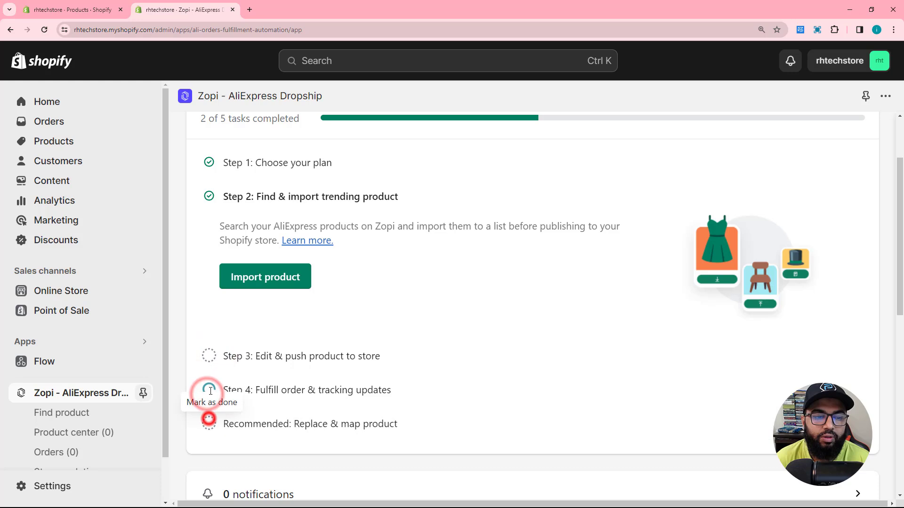
click(209, 423)
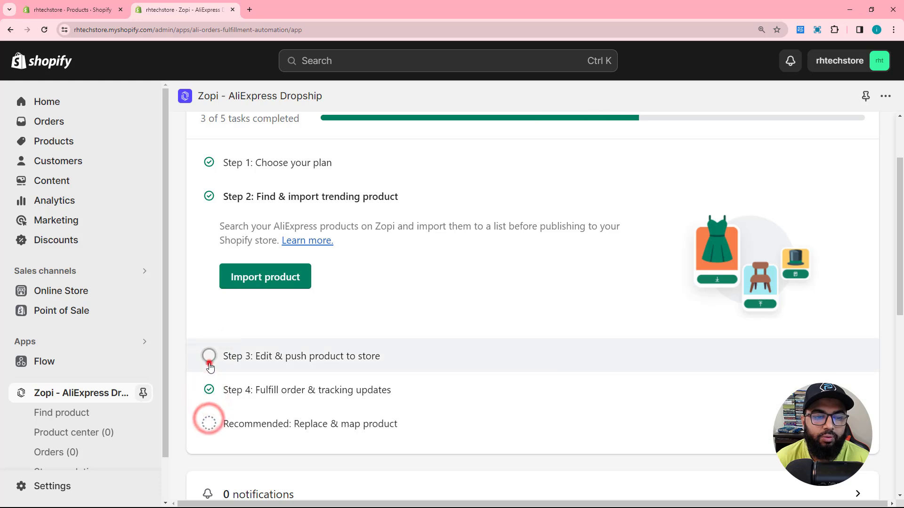
click(210, 425)
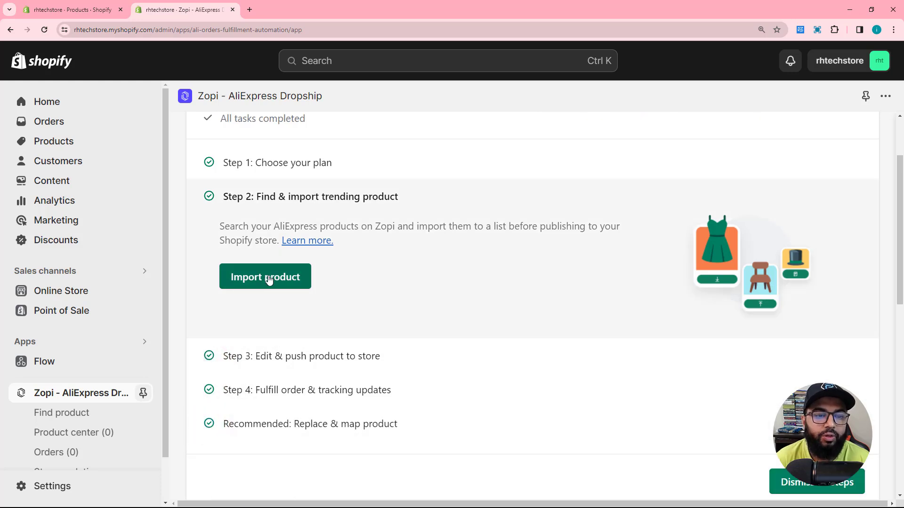
Find products to import and add the 22mm Motocross Hand Guard and the Witches Moon Tarot Necklace Lanyard to the import list
click(285, 279)
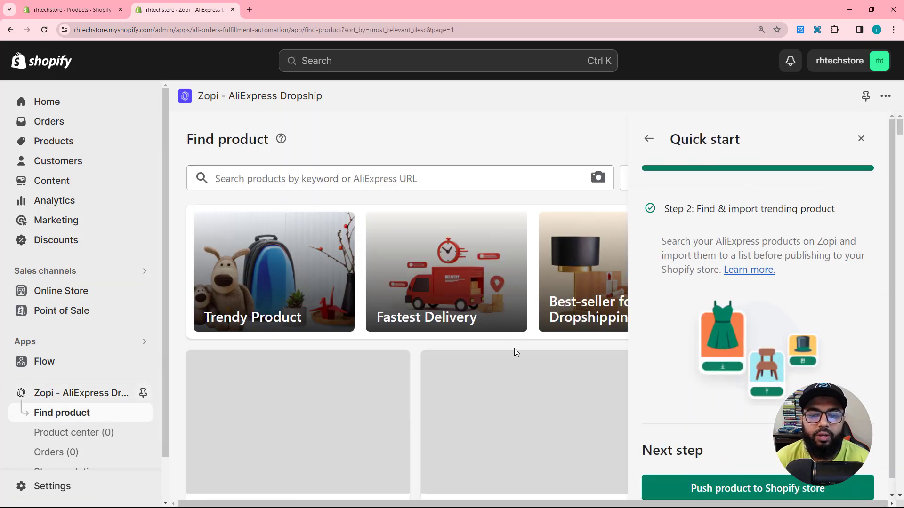
scroll(516, 352, down, 7)
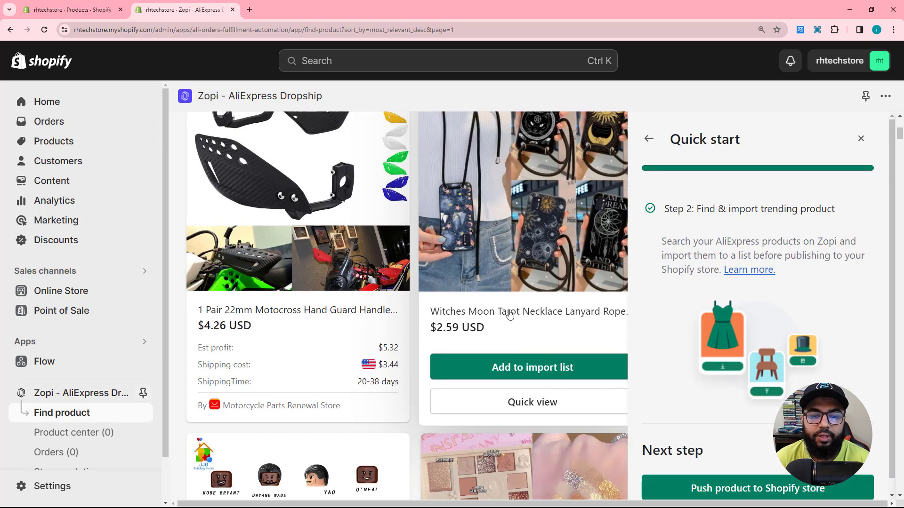
mouse_move(358, 308)
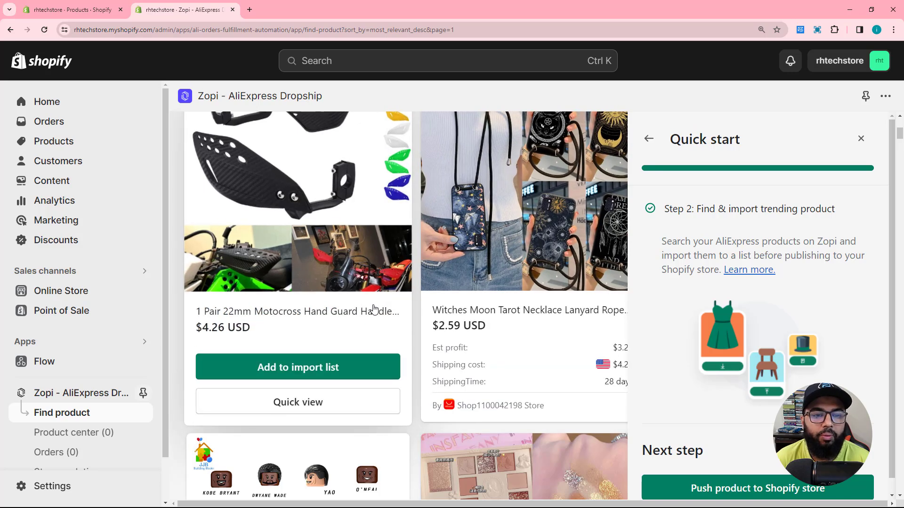
scroll(374, 309, up, 5)
scroll(457, 372, down, 2)
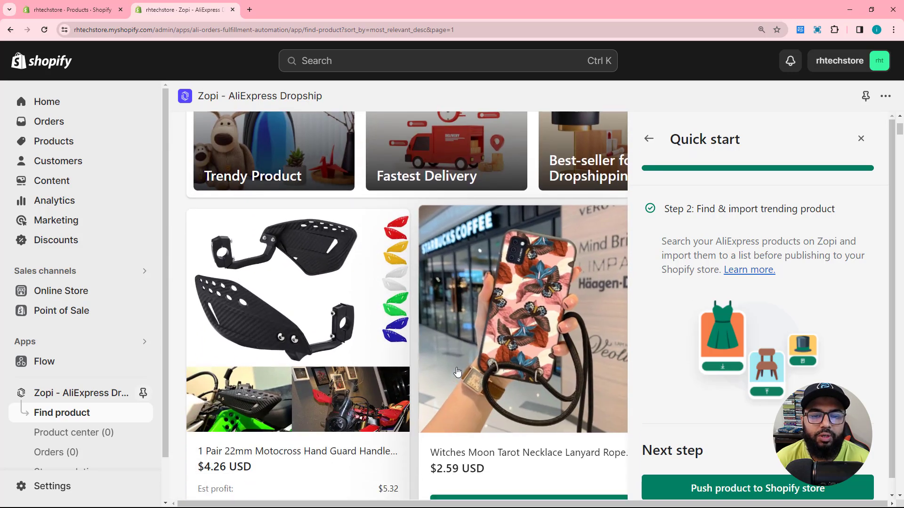
scroll(457, 372, down, 4)
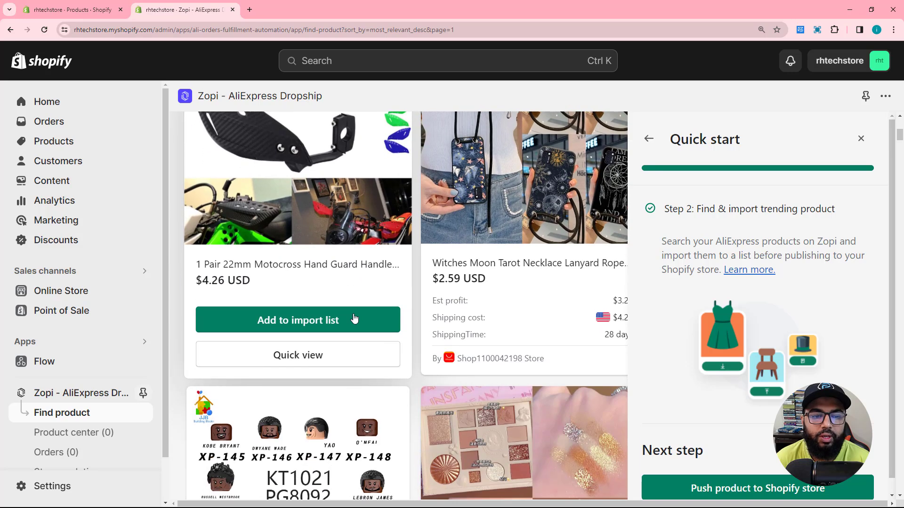
click(309, 327)
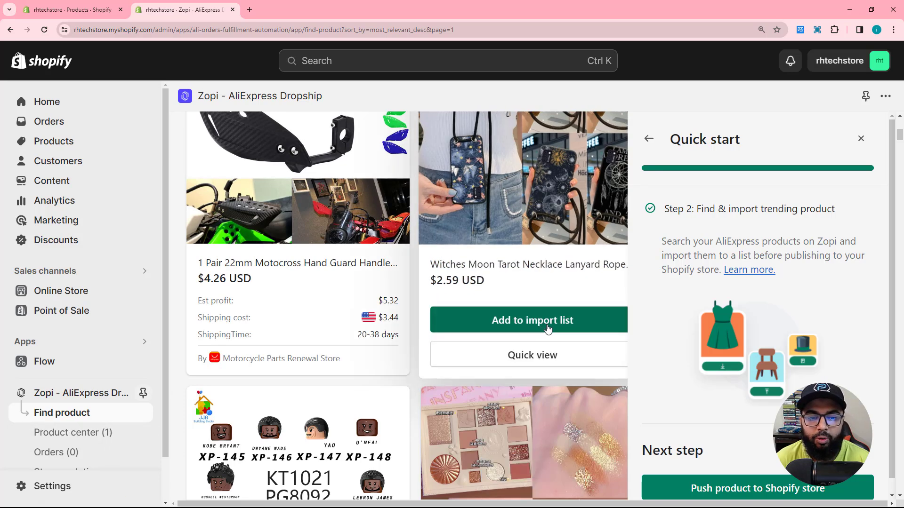
click(548, 326)
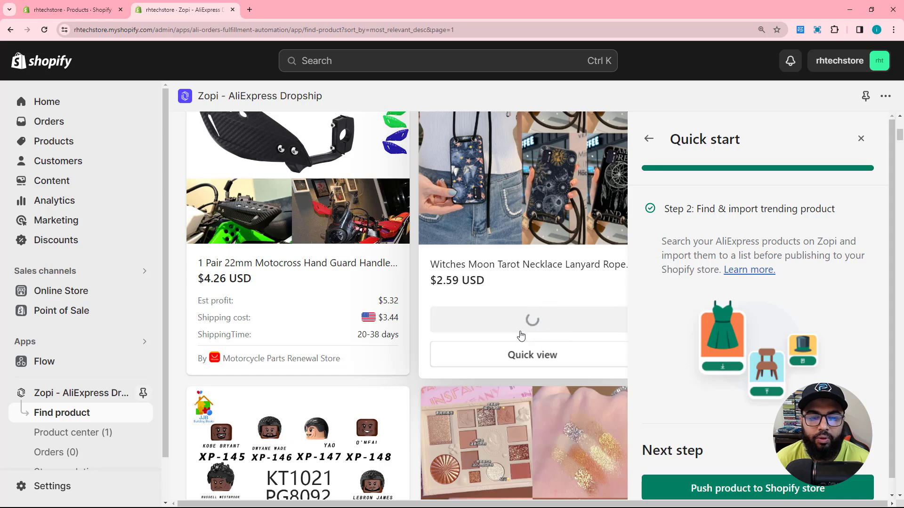
Add the KT1021 Basketball Star building blocks, 12 Colors Minerals eyeshadow and Colorful Down Jacket Hole Repair stickers to the import list
scroll(520, 336, down, 6)
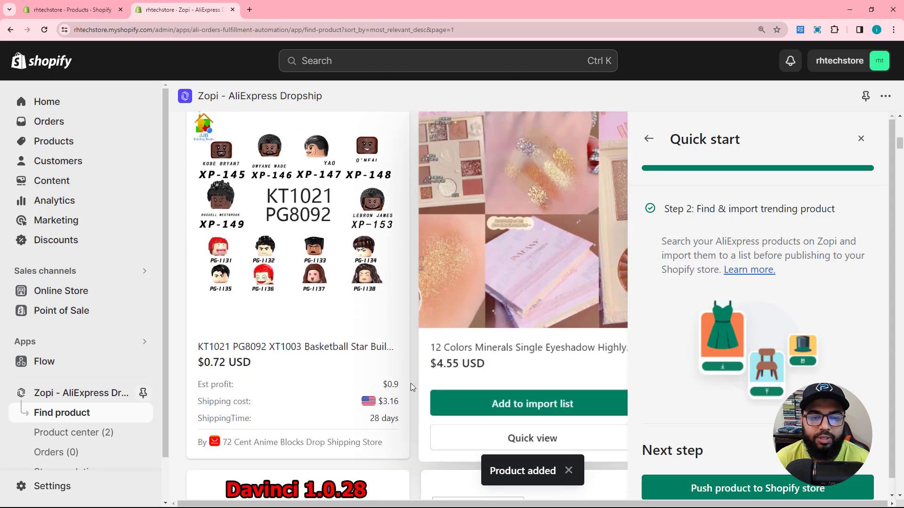
mouse_move(309, 382)
scroll(308, 377, down, 2)
click(303, 271)
click(537, 263)
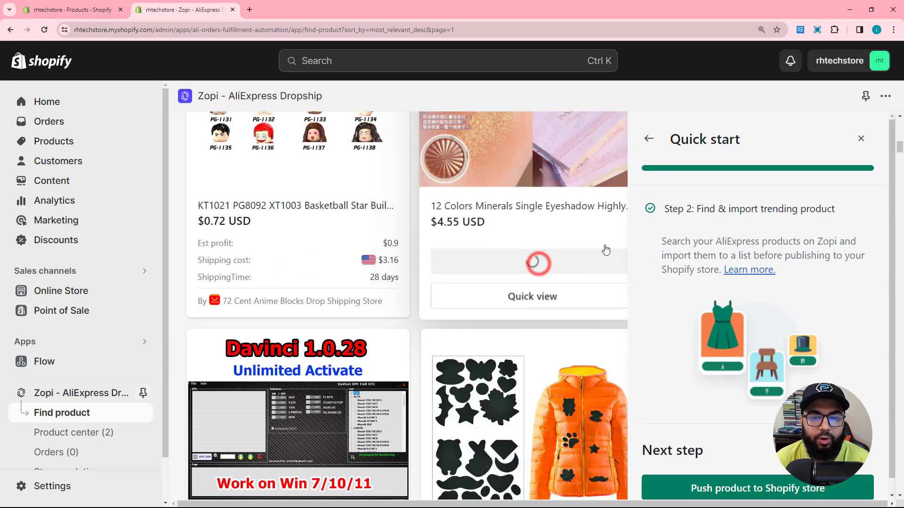
scroll(584, 290, down, 5)
click(532, 393)
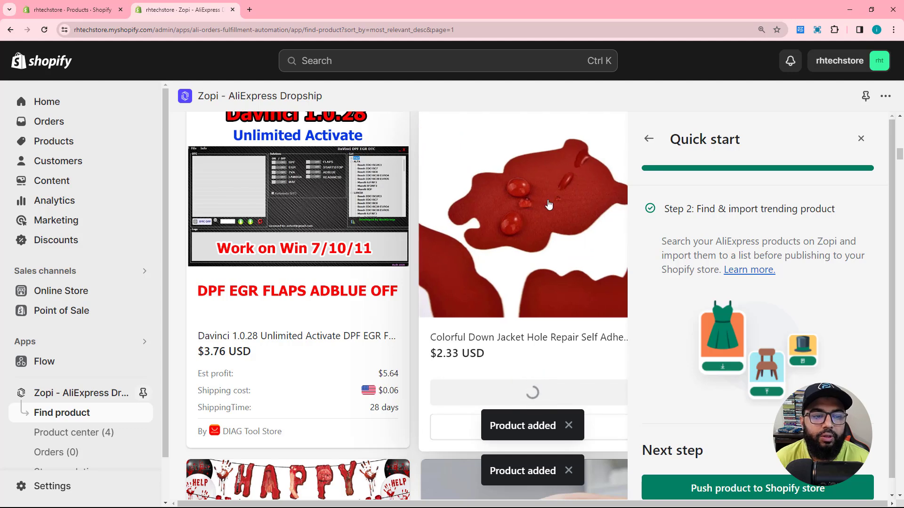
Advance the Quick start guide to its order fulfillment step, close it, and show the imported products in the Product center
scroll(89, 372, down, 1)
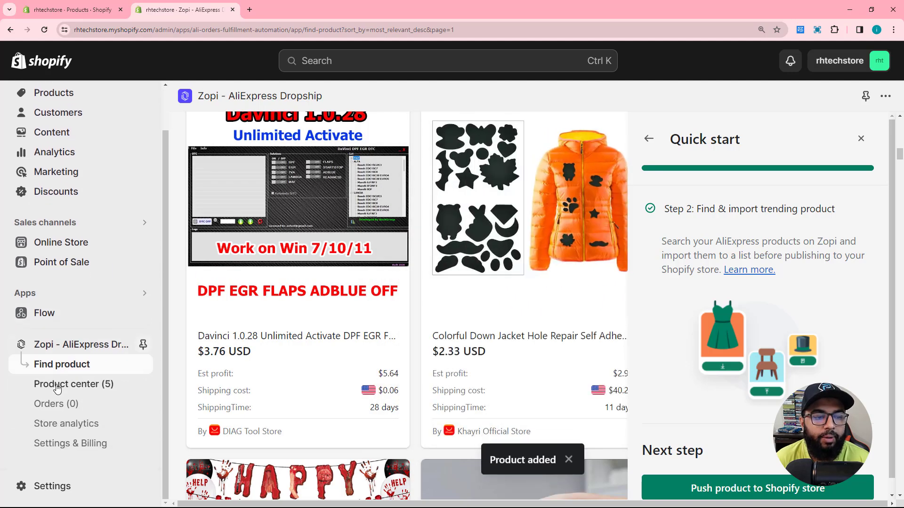
click(81, 392)
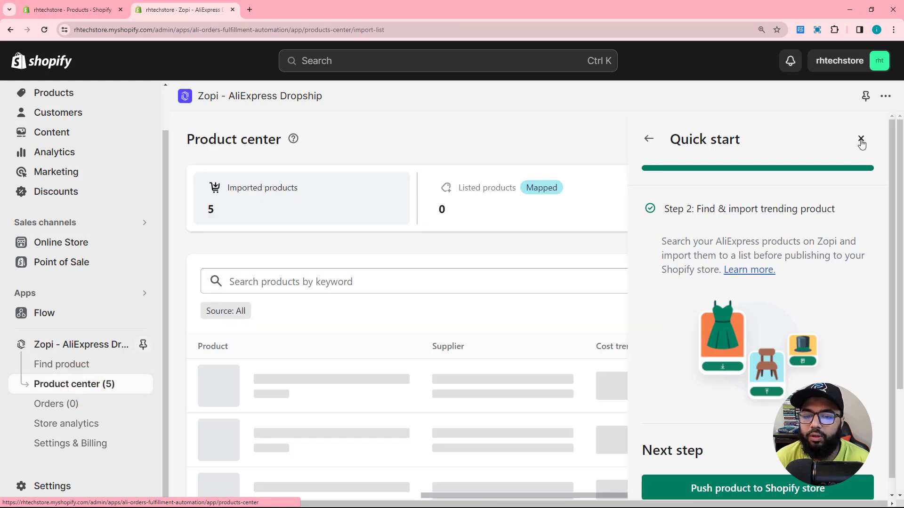
click(737, 494)
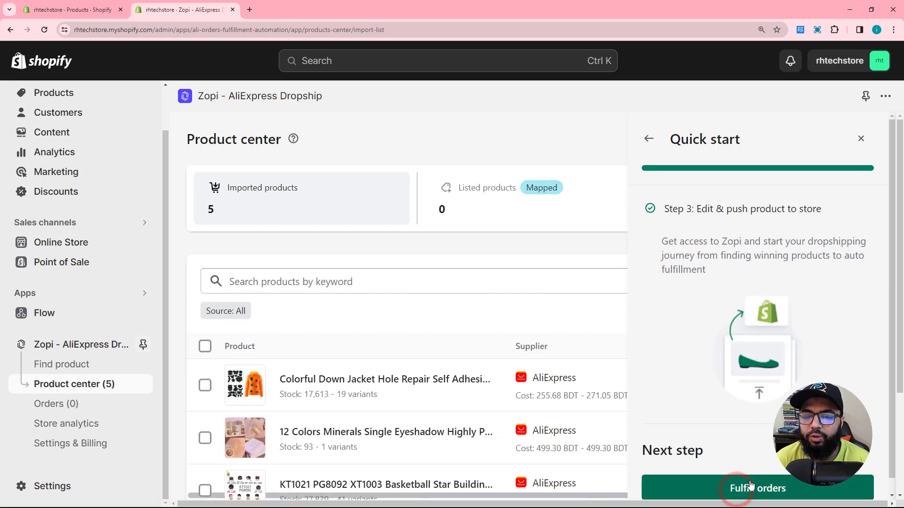
click(748, 492)
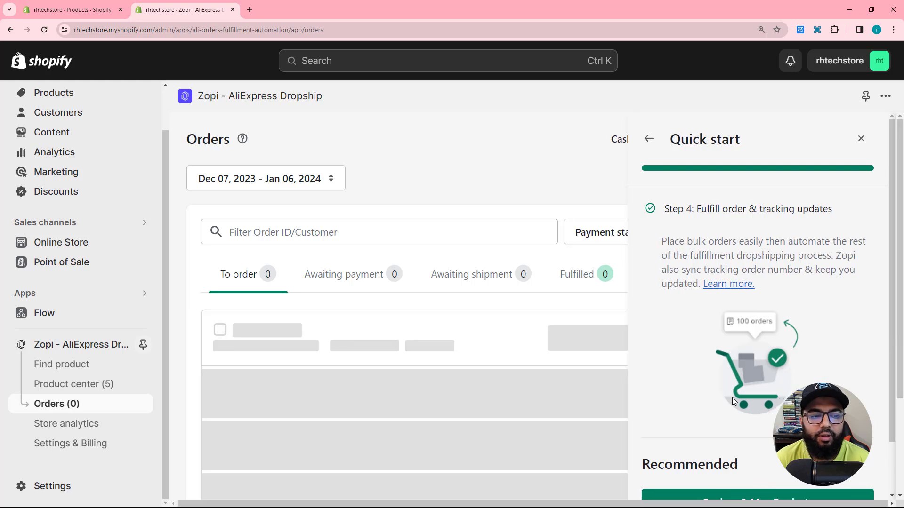
click(85, 383)
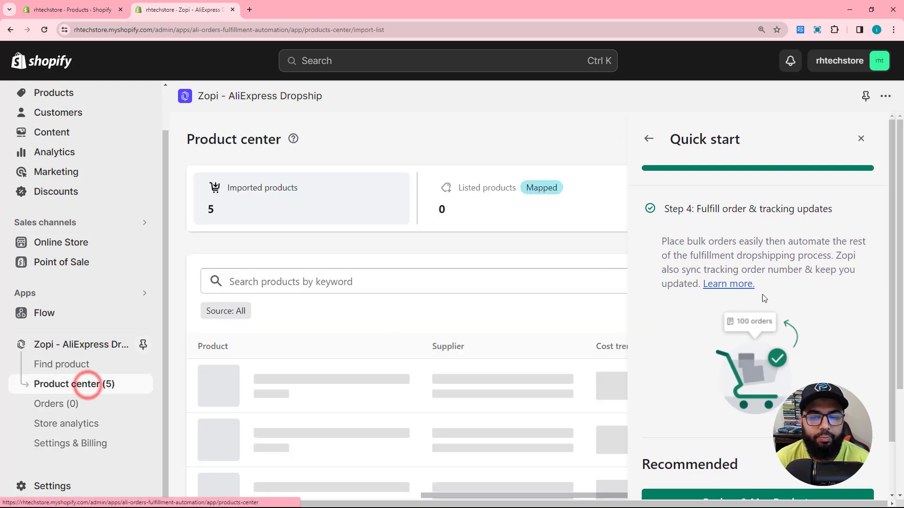
click(855, 141)
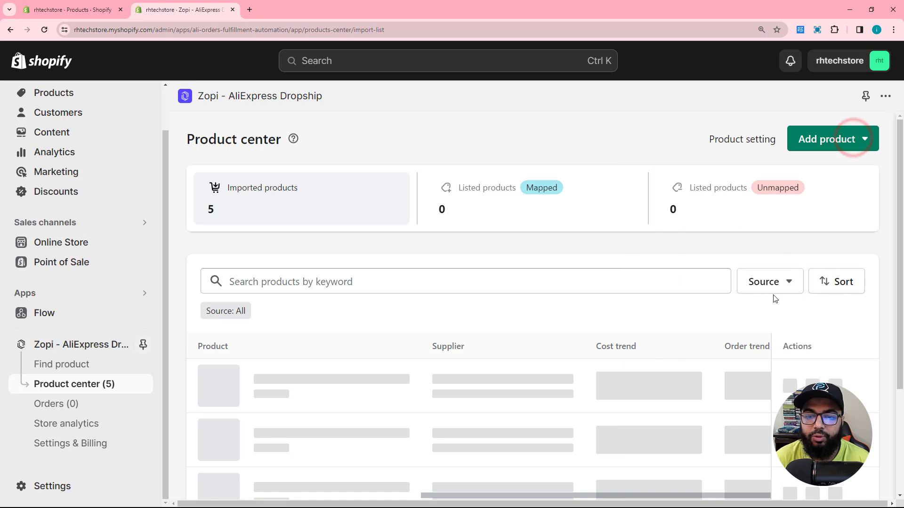
scroll(446, 330, down, 2)
click(86, 384)
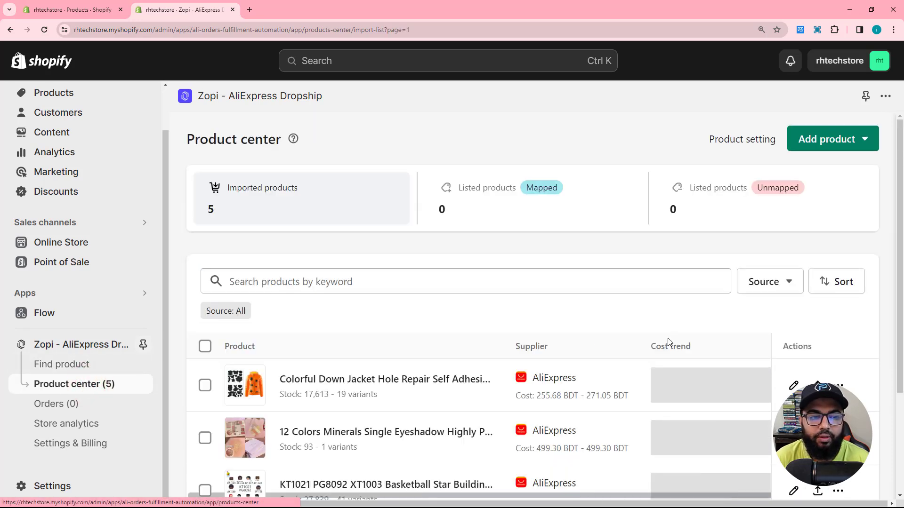
Push the Colorful Down Jacket Hole Repair stickers and the 12 Colors Minerals eyeshadow from the imported products to the store
scroll(671, 339, down, 2)
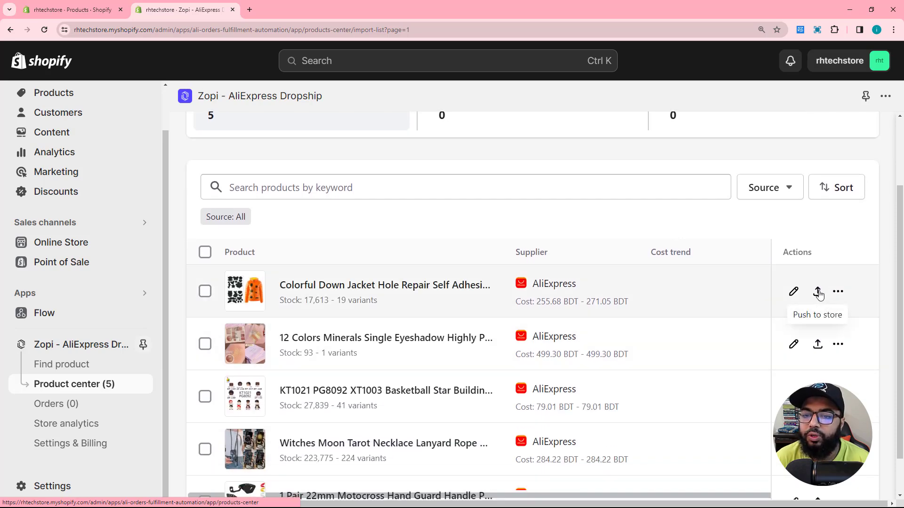
click(819, 293)
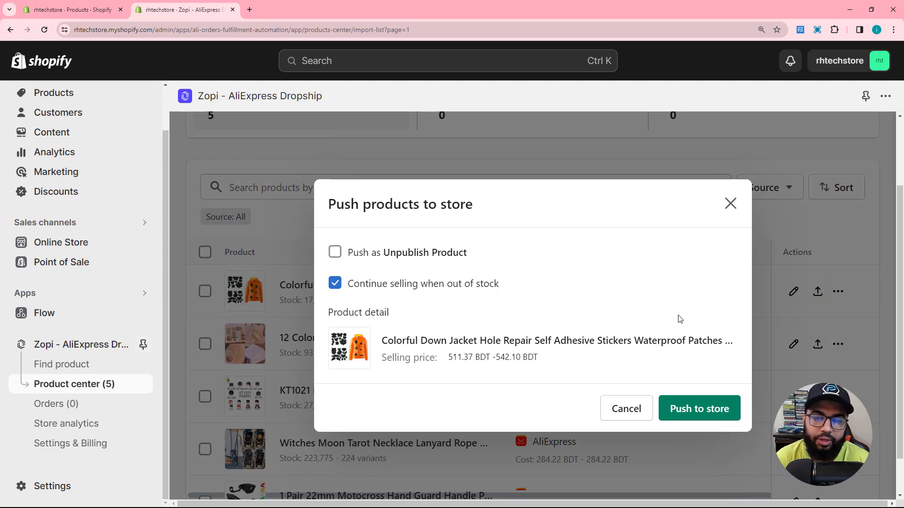
click(709, 410)
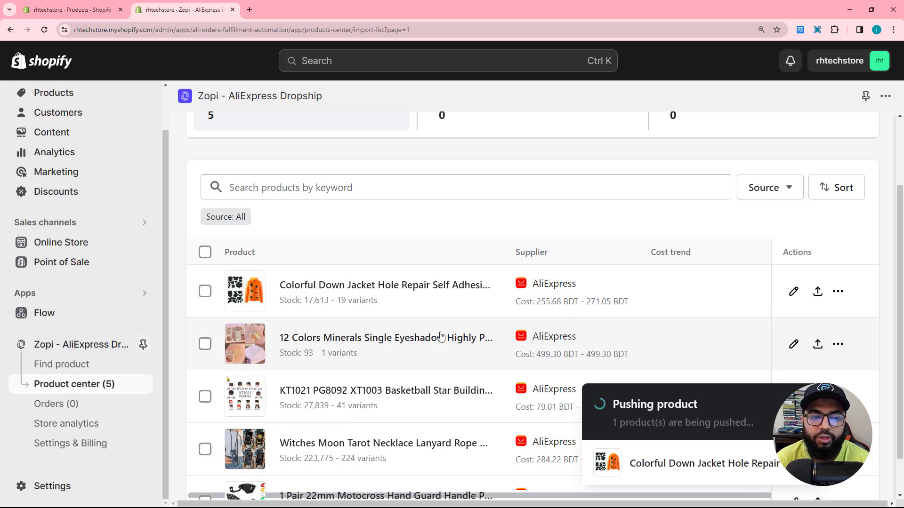
scroll(417, 304, down, 1)
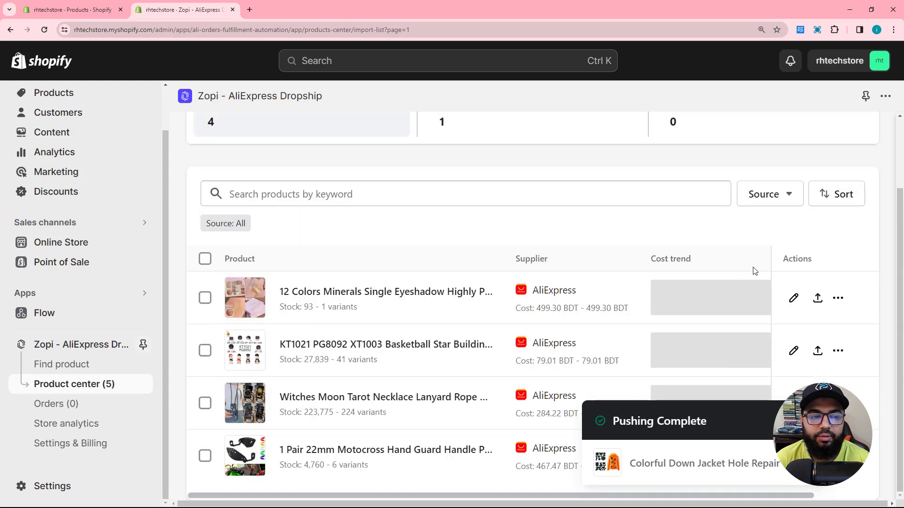
click(821, 305)
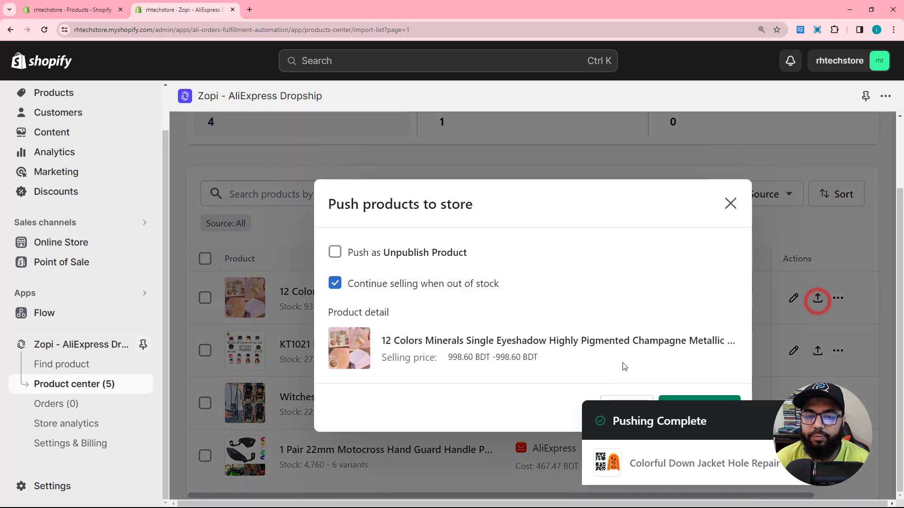
click(698, 409)
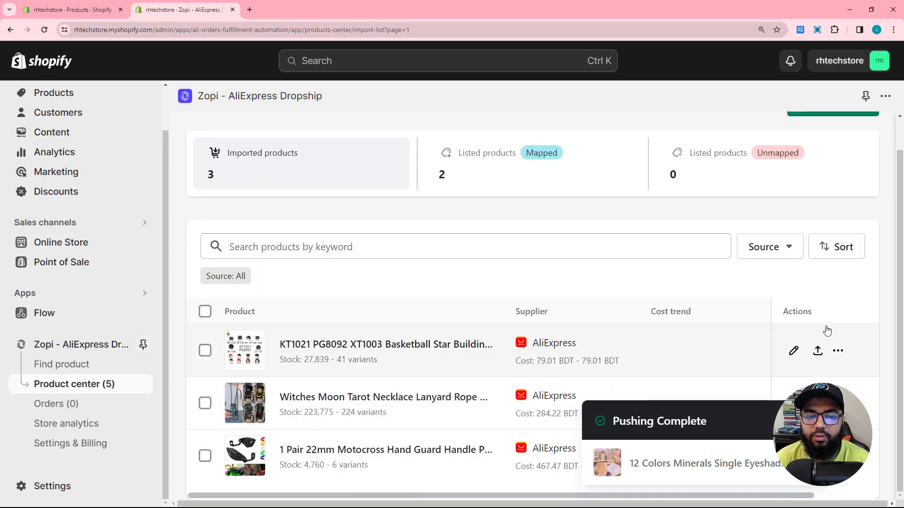
Push the KT1021 Basketball Star building blocks, Witches Moon Tarot Necklace Lanyard and 22mm Motocross Hand Guard to the store
click(819, 351)
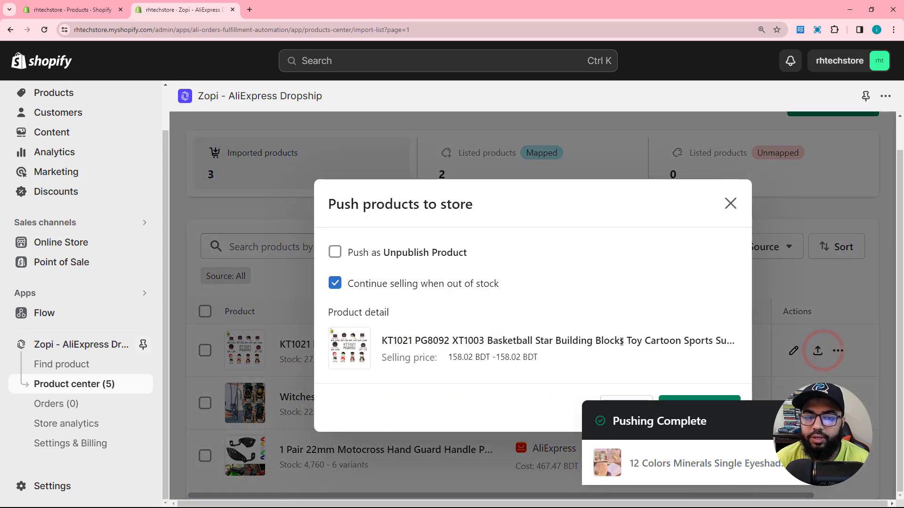
click(720, 409)
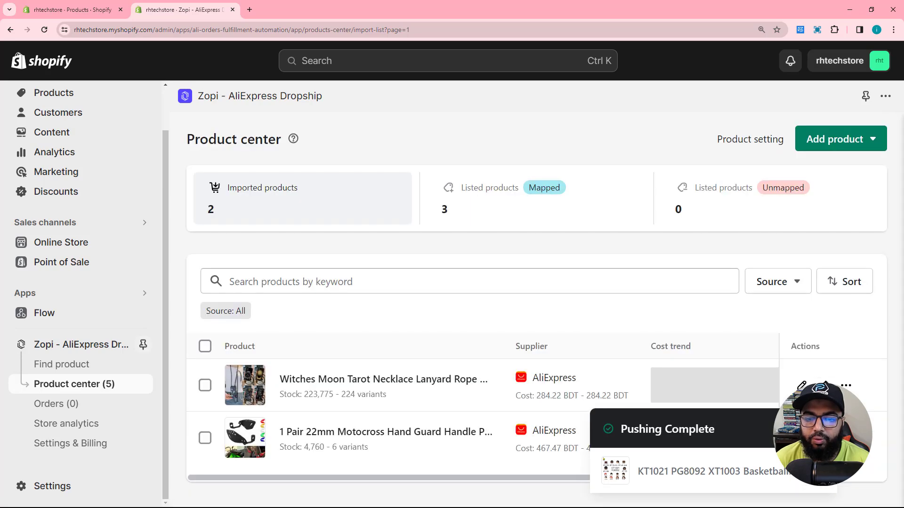
click(825, 385)
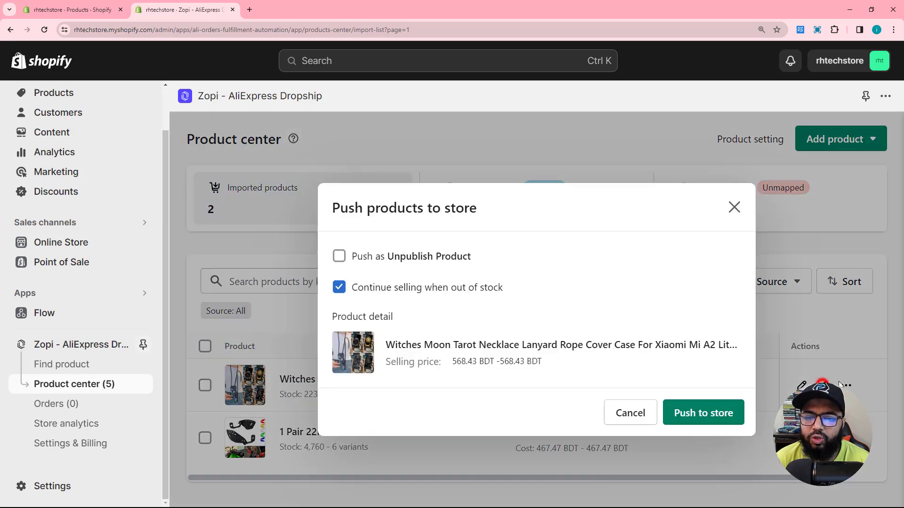
click(704, 410)
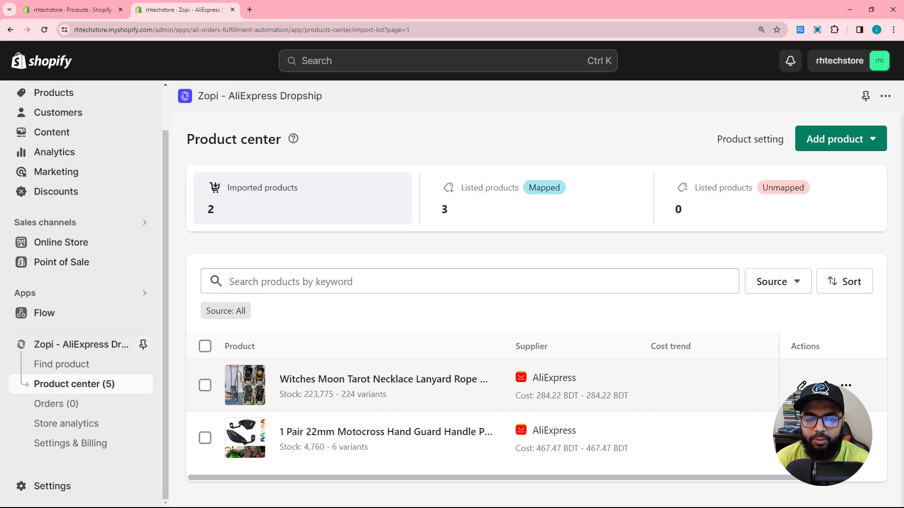
click(825, 439)
click(723, 413)
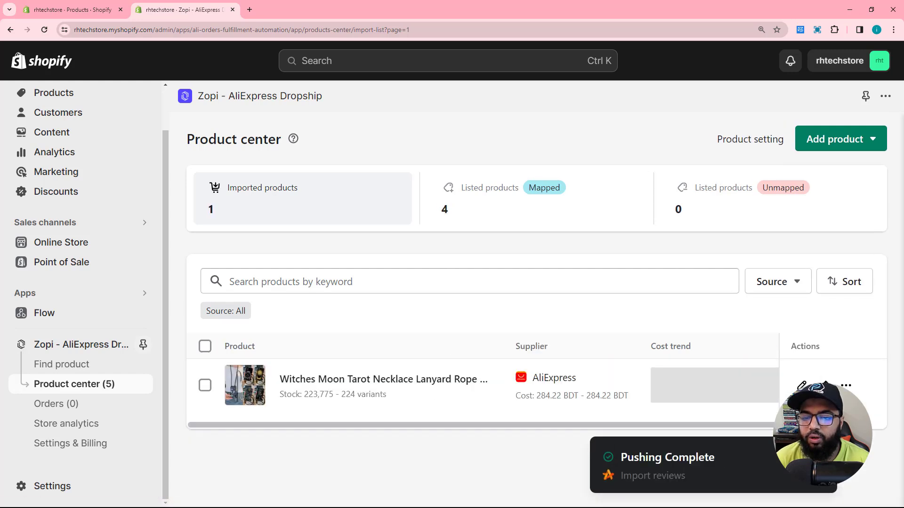
Try again to push the Witches Moon Tarot Necklace Lanyard from the imported products to the store
click(824, 385)
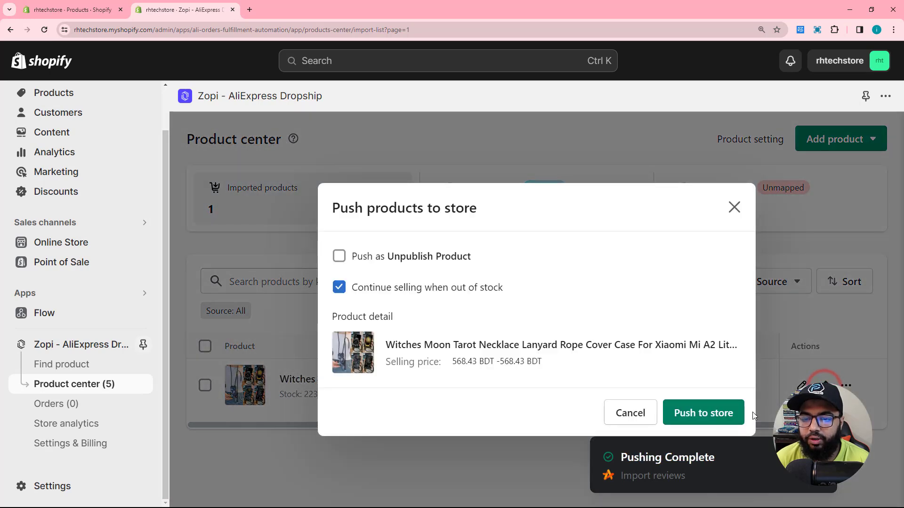
click(739, 413)
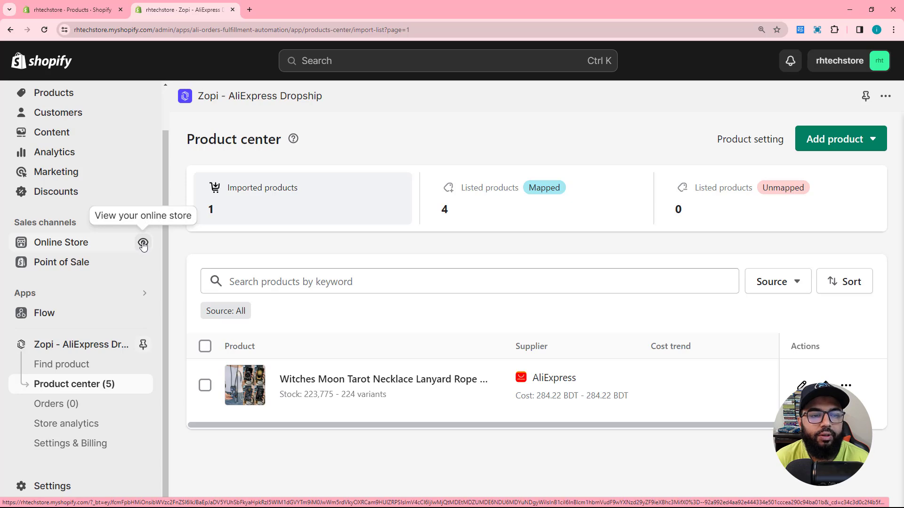
View the online store and look over the pushed items and their prices among the featured products
click(144, 243)
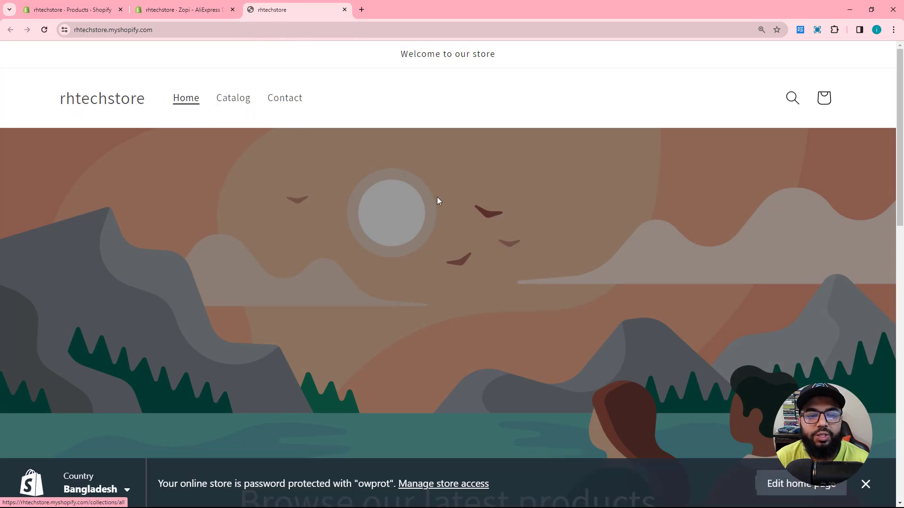
scroll(444, 222, down, 10)
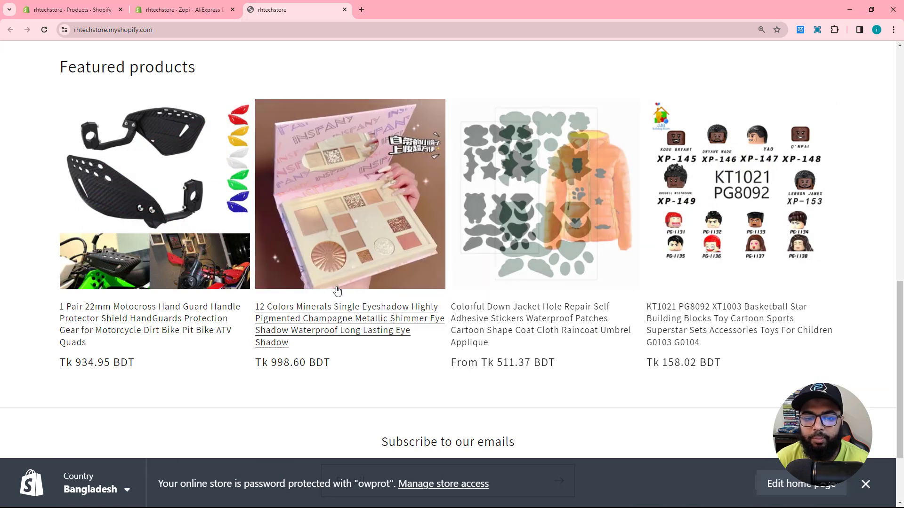
scroll(299, 324, down, 2)
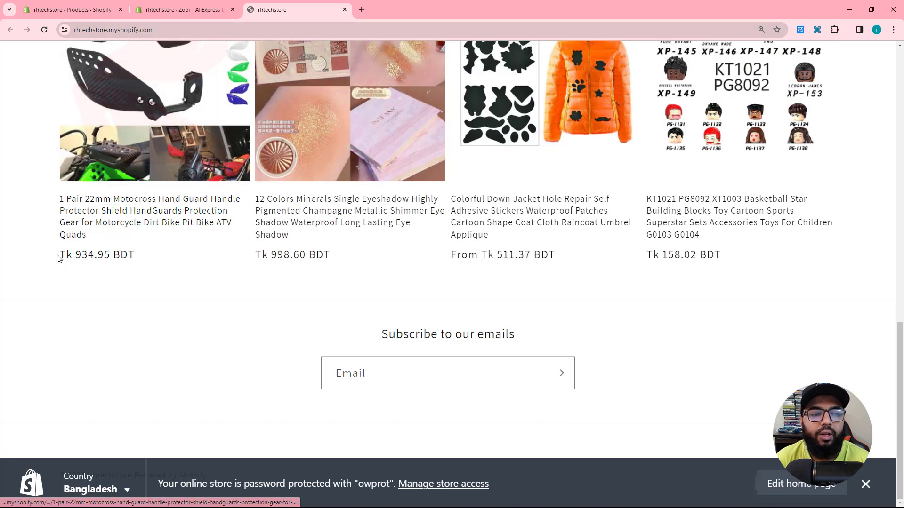
Set the store currency to US dollars (USD) in the store details settings and save the change
click(187, 8)
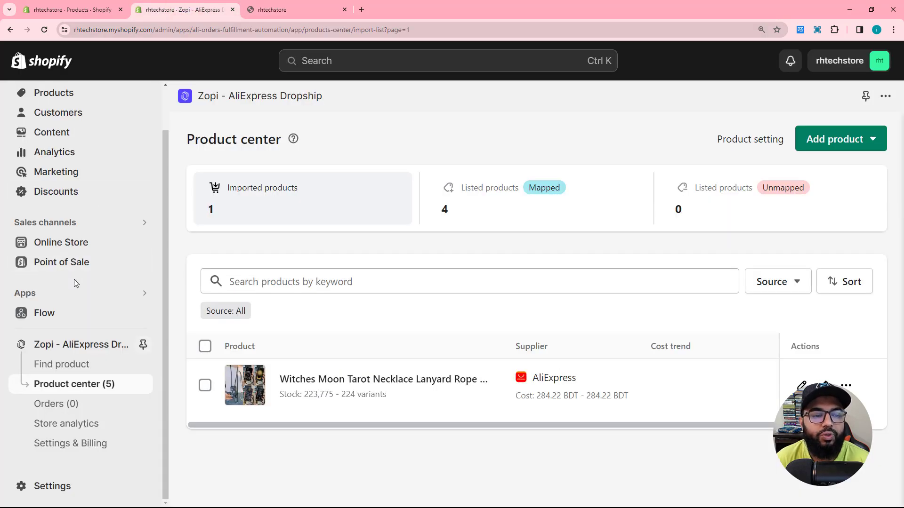
click(53, 486)
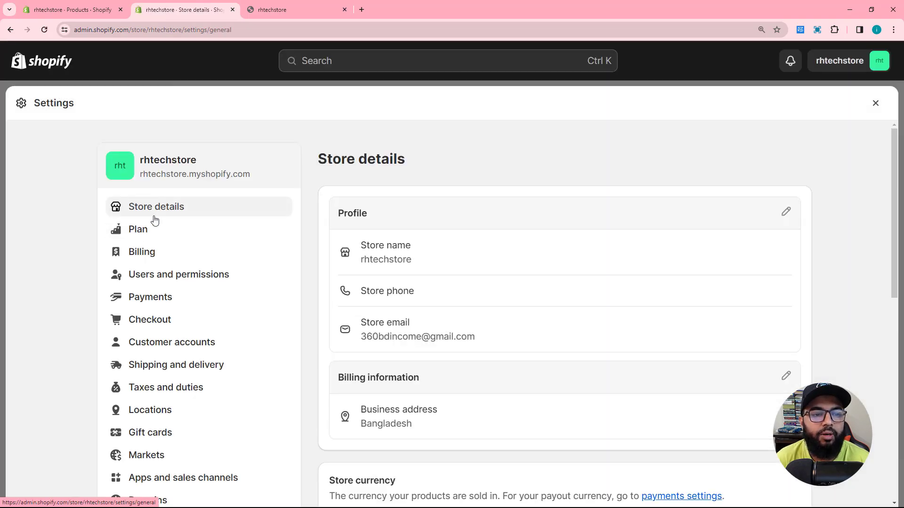
scroll(173, 273, down, 1)
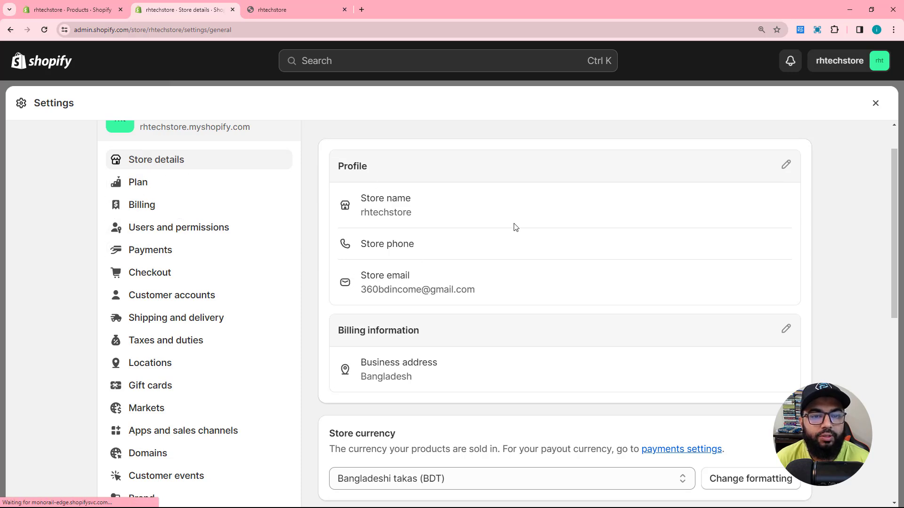
scroll(516, 228, down, 5)
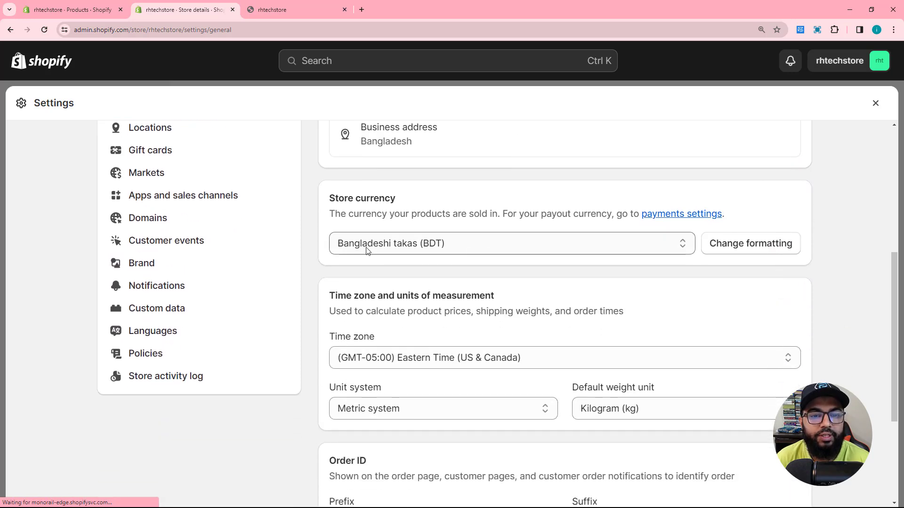
click(539, 251)
scroll(478, 381, down, 20)
scroll(478, 382, down, 5)
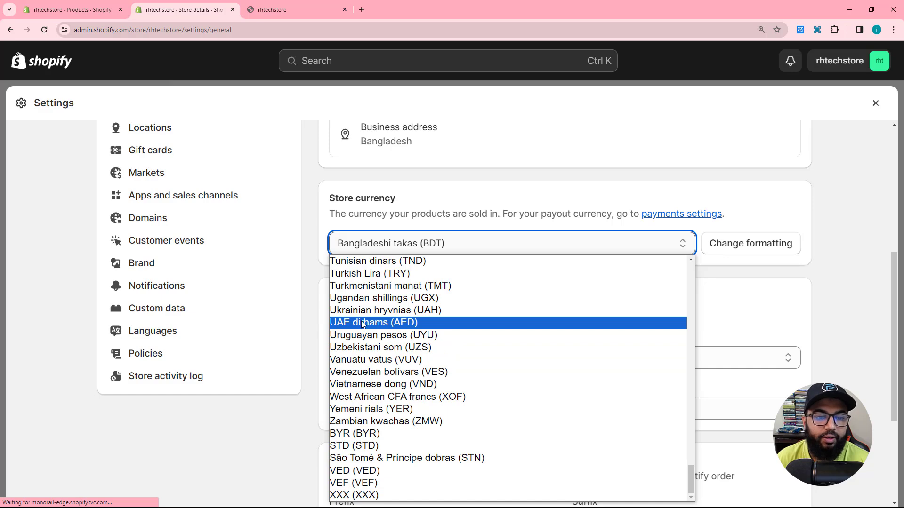
scroll(369, 326, up, 10)
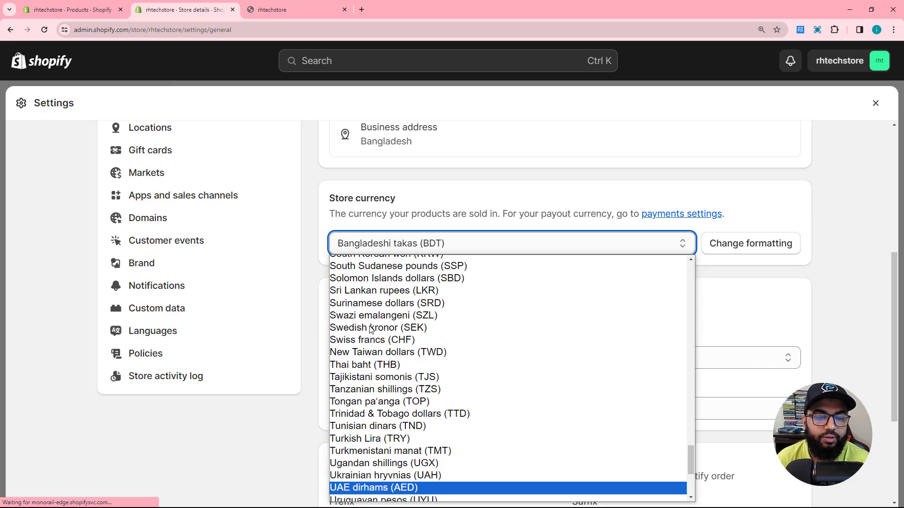
double_click(390, 245)
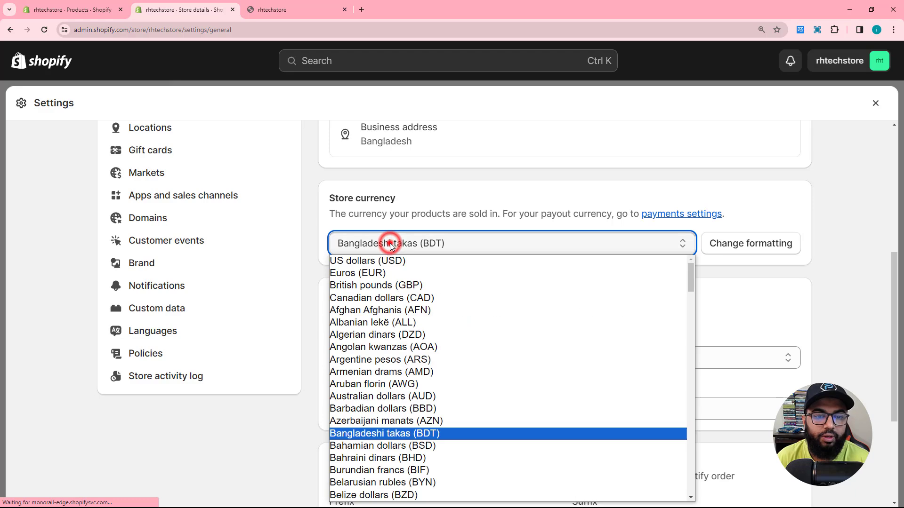
click(395, 262)
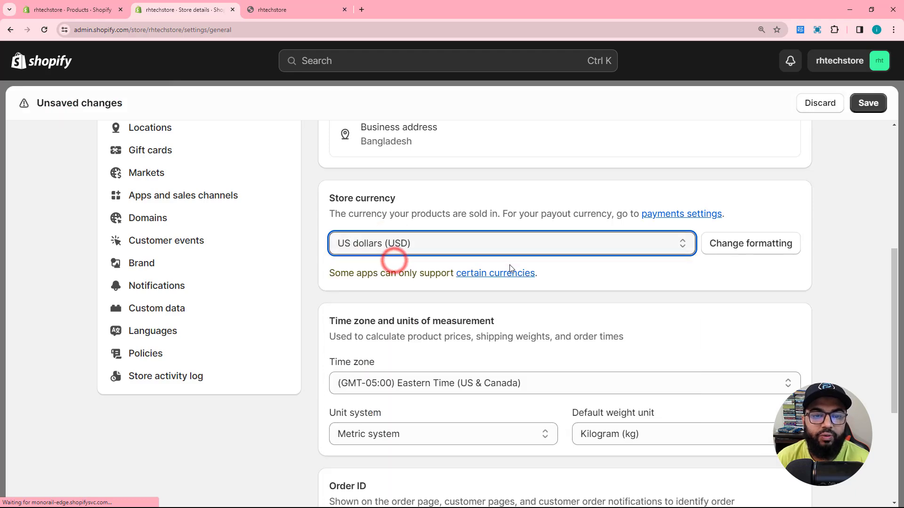
click(867, 105)
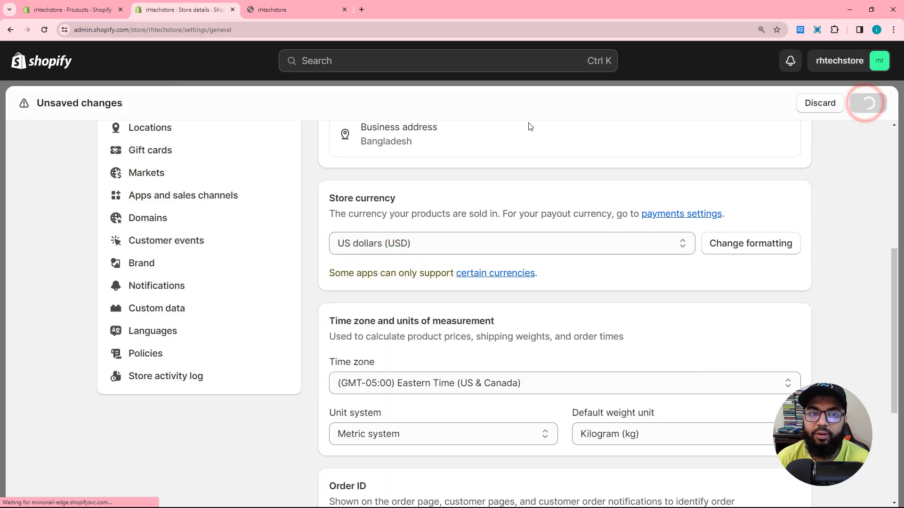
Reload the online store's home page and check the featured products' prices in the new currency
click(304, 9)
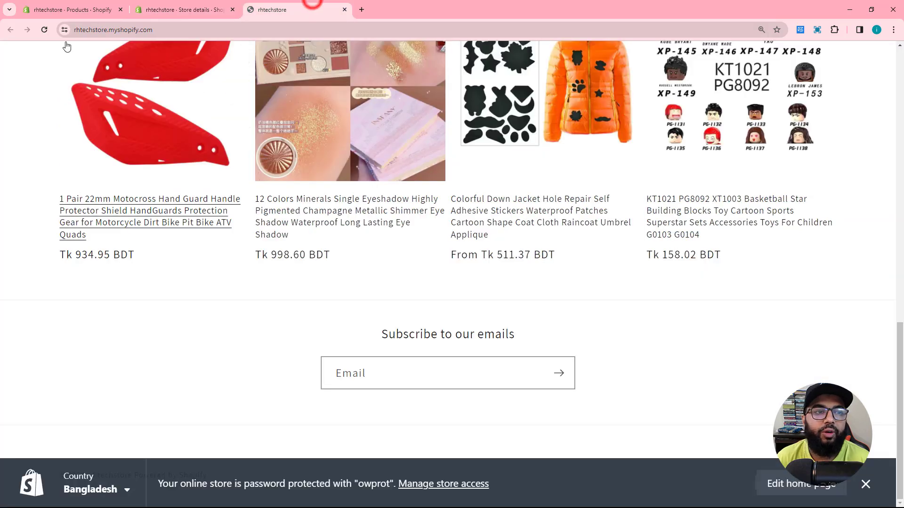
click(45, 30)
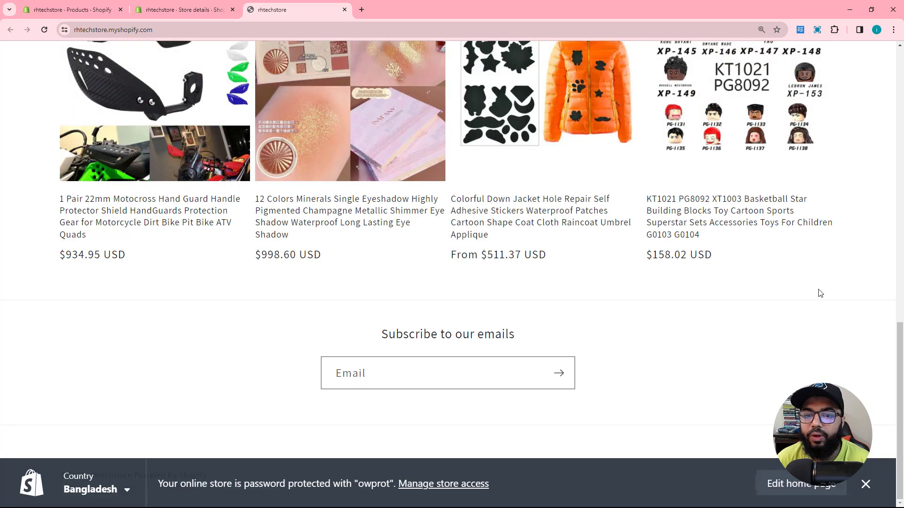
click(192, 8)
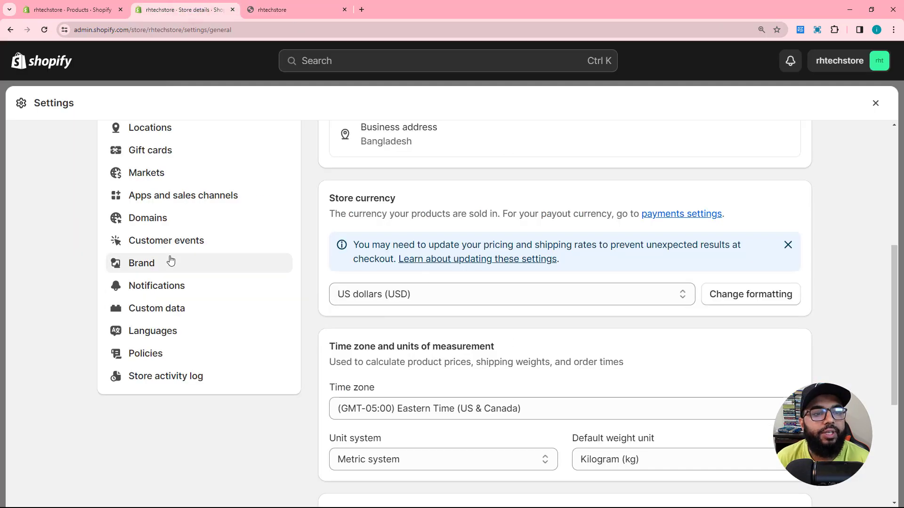
scroll(171, 260, up, 6)
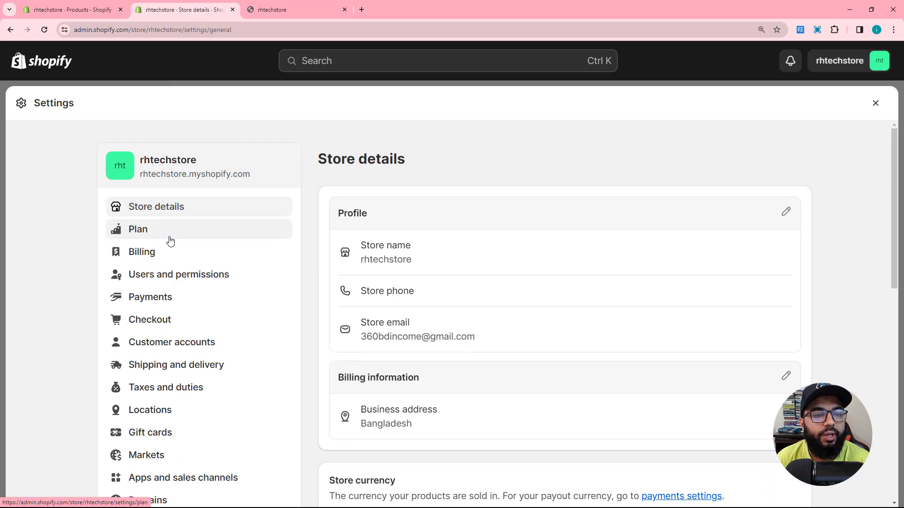
click(275, 11)
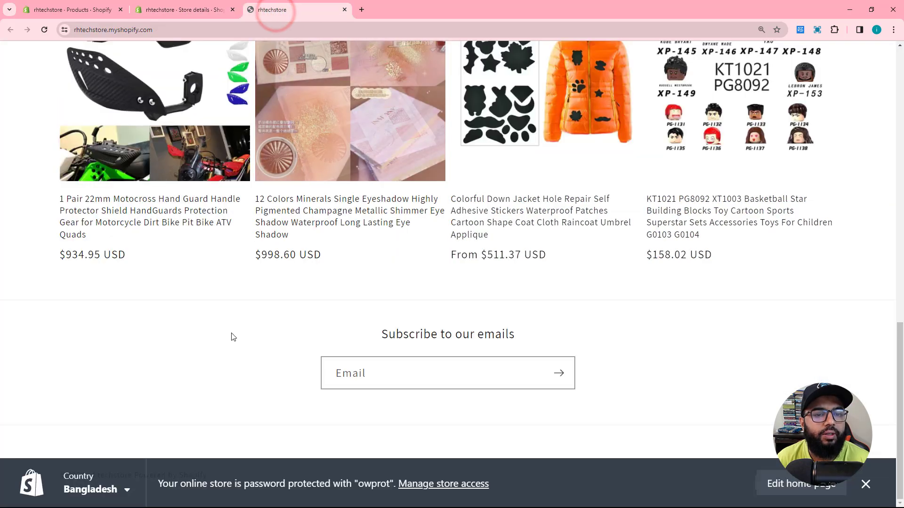
scroll(230, 337, up, 5)
scroll(358, 266, down, 8)
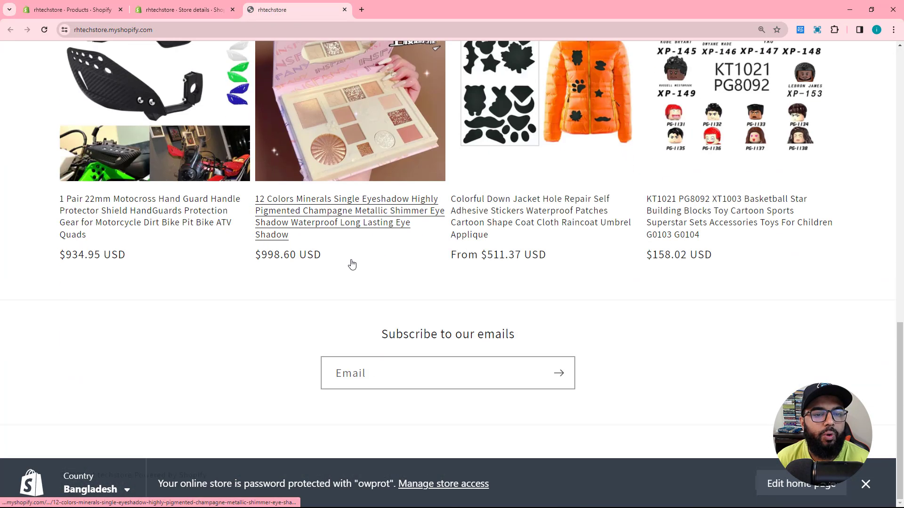
Go to checkout with the 12 Colors Minerals eyeshadow using Buy it now, and review the contact, delivery, shipping and payment sections
click(324, 203)
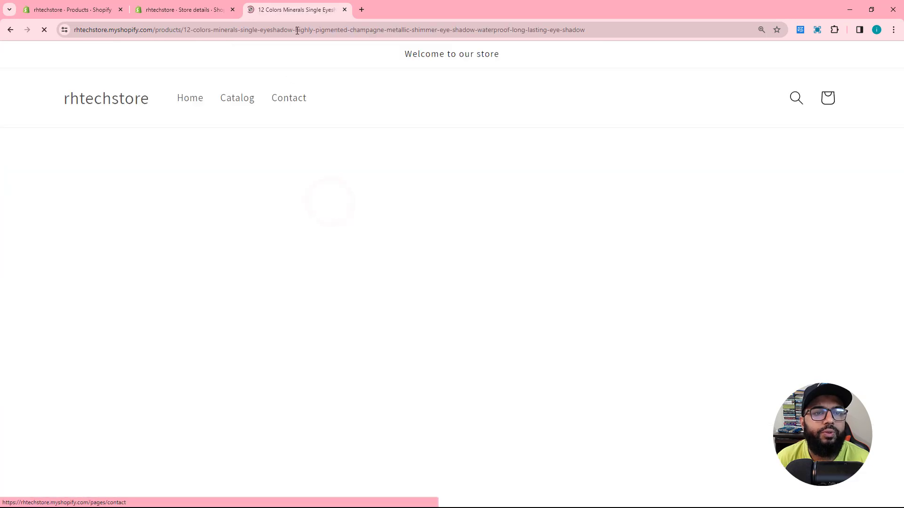
scroll(545, 230, down, 8)
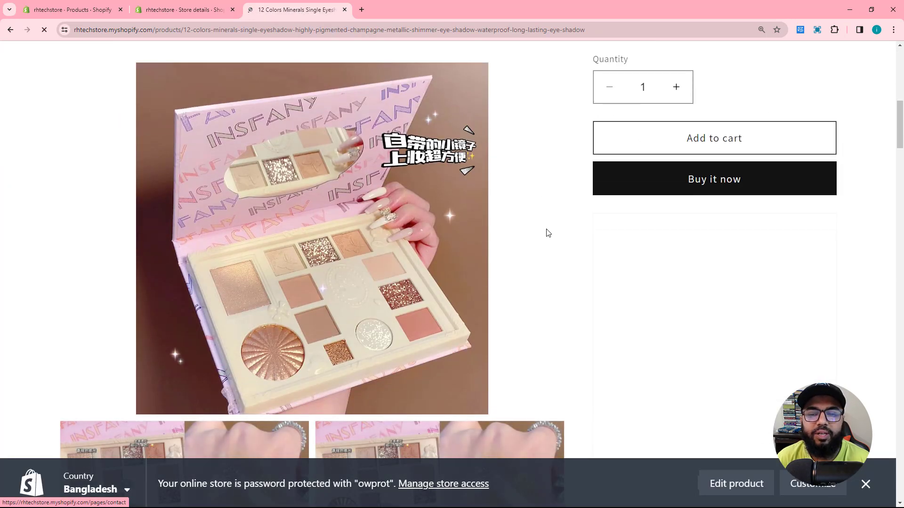
click(704, 182)
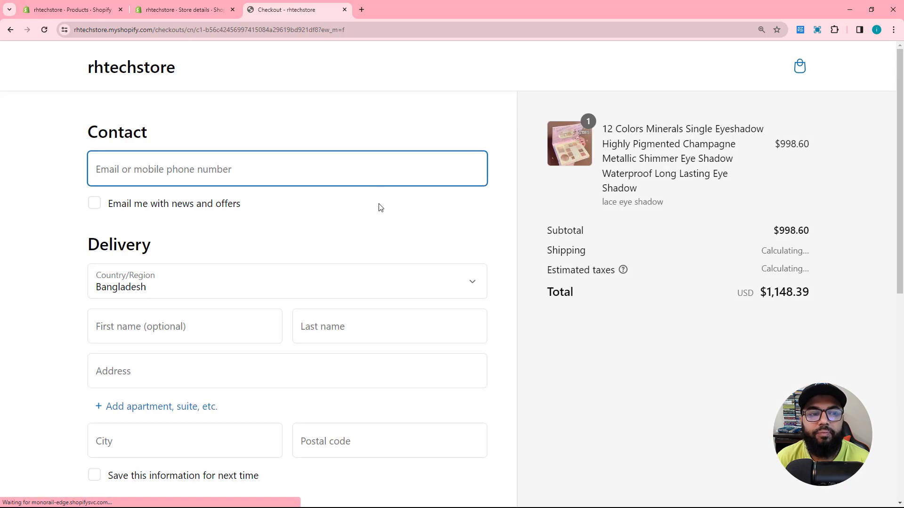
scroll(330, 212, down, 3)
click(157, 183)
click(367, 188)
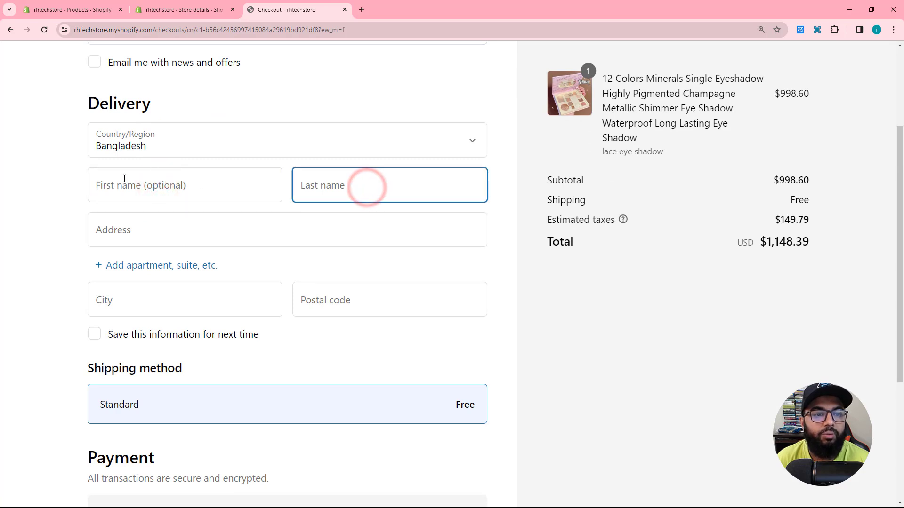
scroll(139, 222, down, 2)
scroll(212, 218, down, 3)
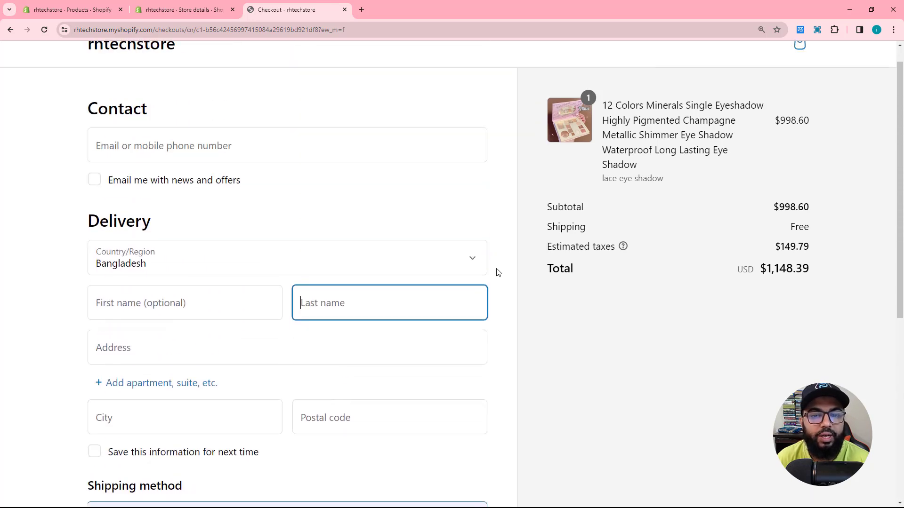
Return to the store settings and examine the payment providers, supported payment methods and manual payment methods under Payments
click(182, 11)
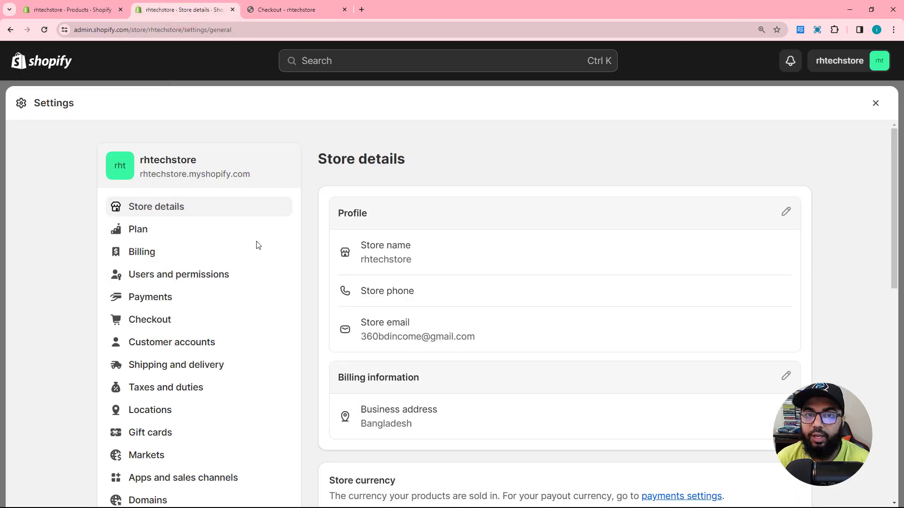
click(170, 301)
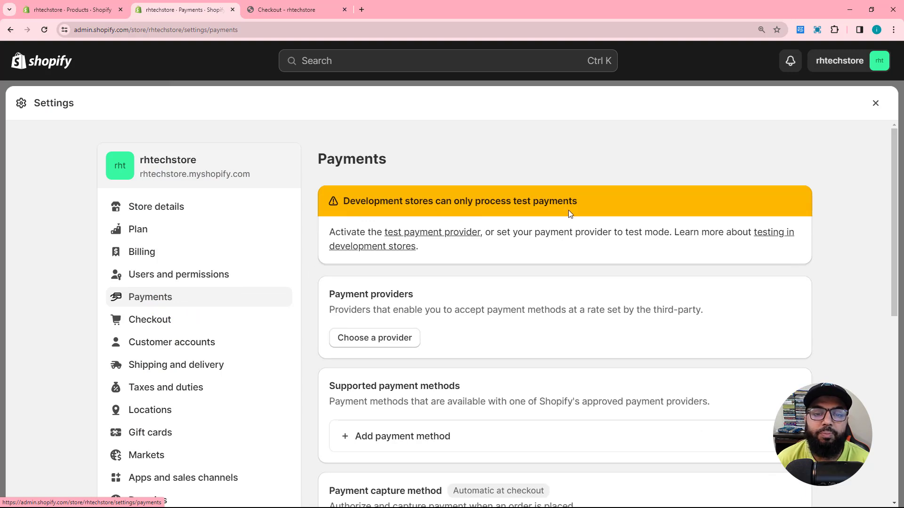
scroll(372, 236, down, 3)
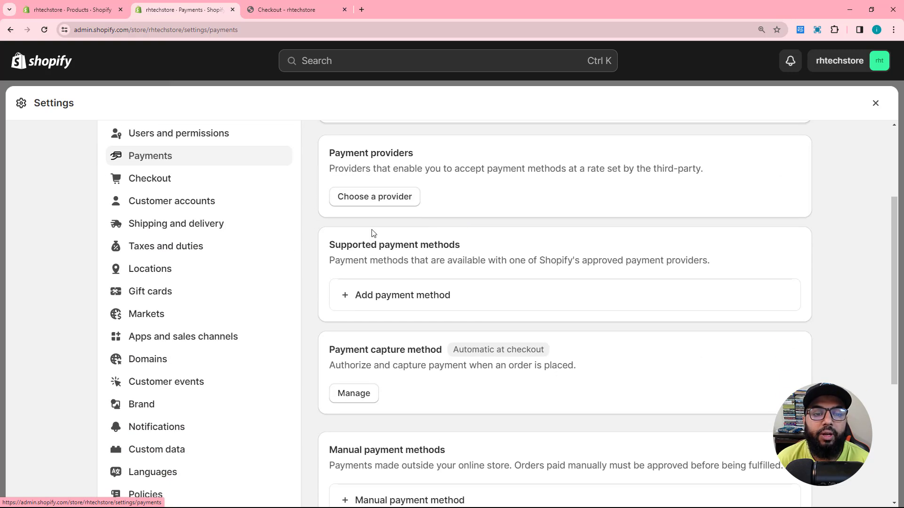
click(381, 295)
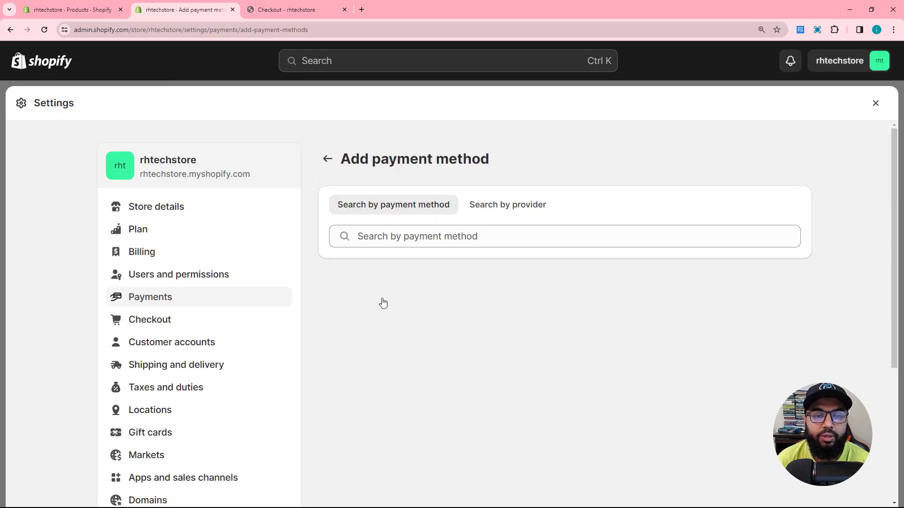
click(329, 158)
scroll(399, 338, down, 7)
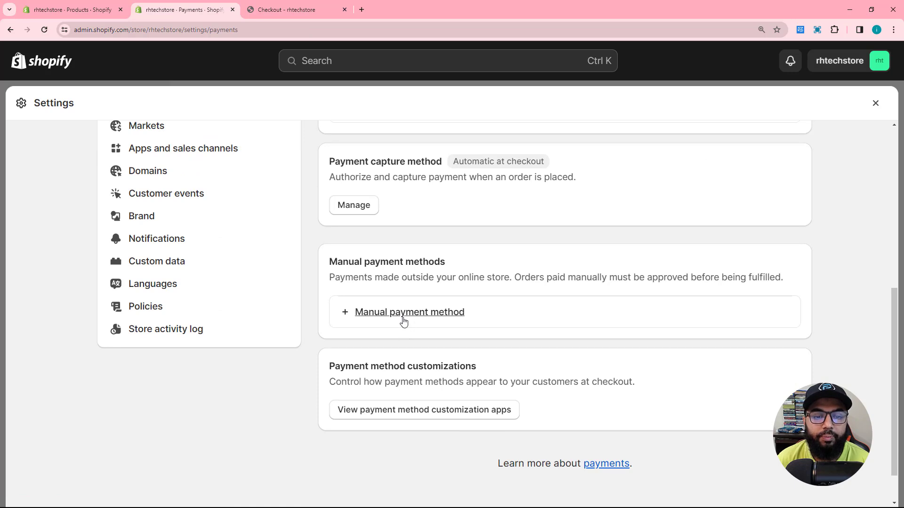
scroll(405, 322, up, 2)
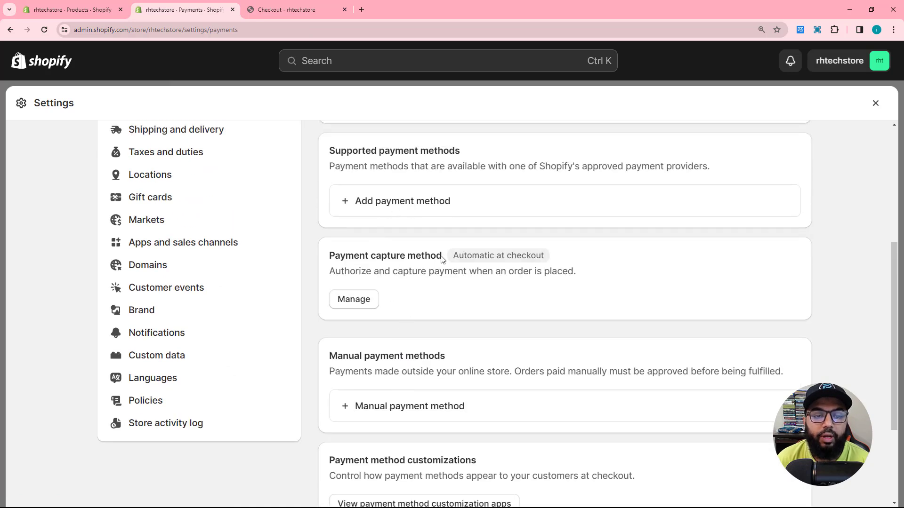
scroll(453, 302, down, 2)
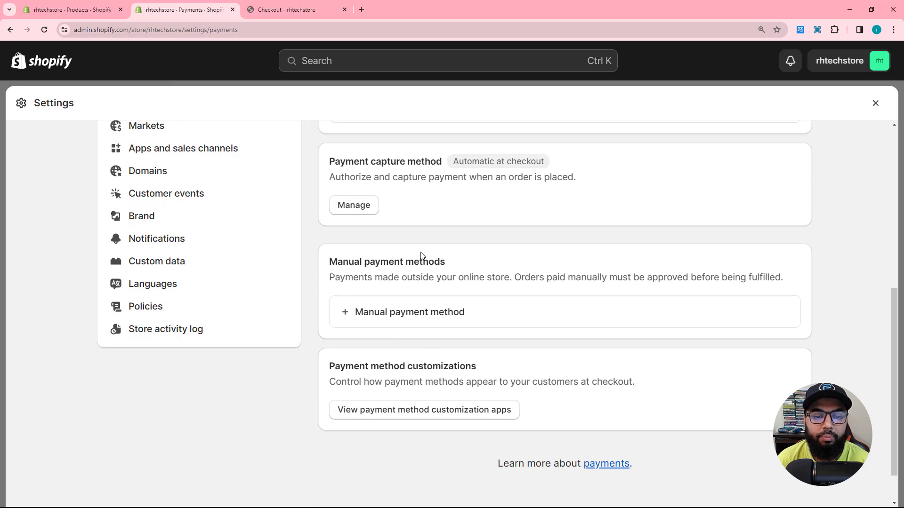
scroll(401, 401, up, 6)
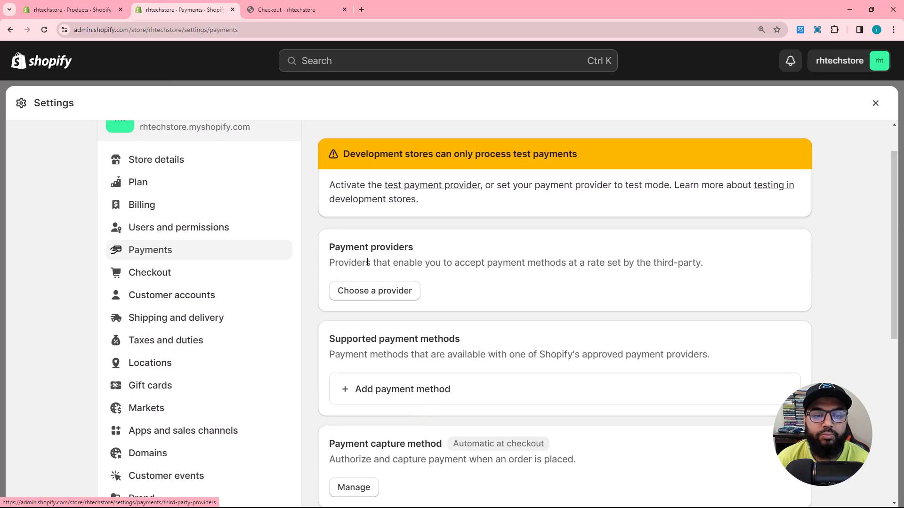